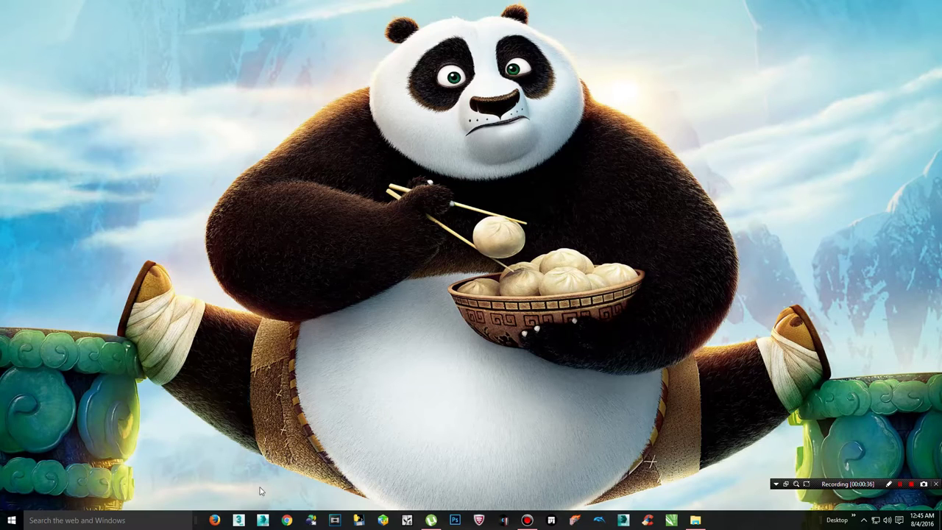
# Launch Photoshop from the taskbar and wait for its empty workspace to load
pyautogui.click(442, 522)
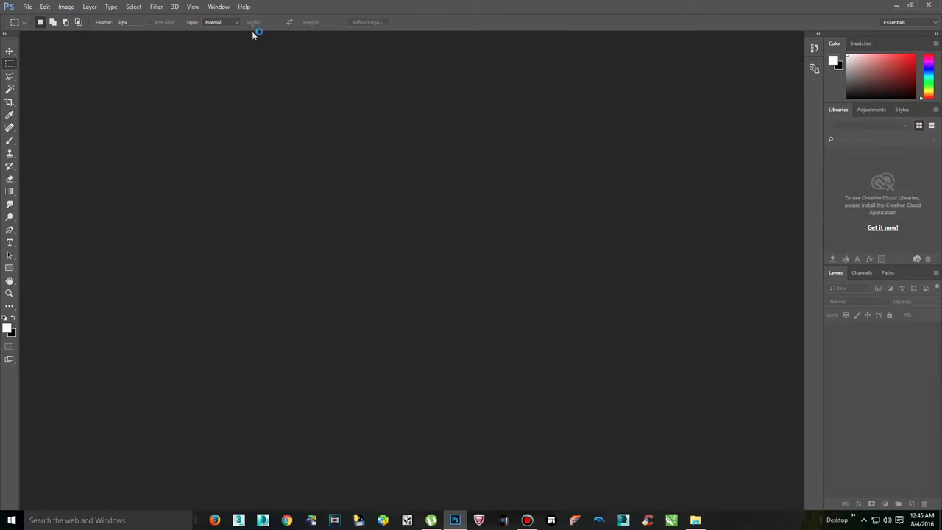
# Turn on the Timeline panel from the Window menu
pyautogui.click(219, 8)
pyautogui.click(240, 290)
pyautogui.click(216, 8)
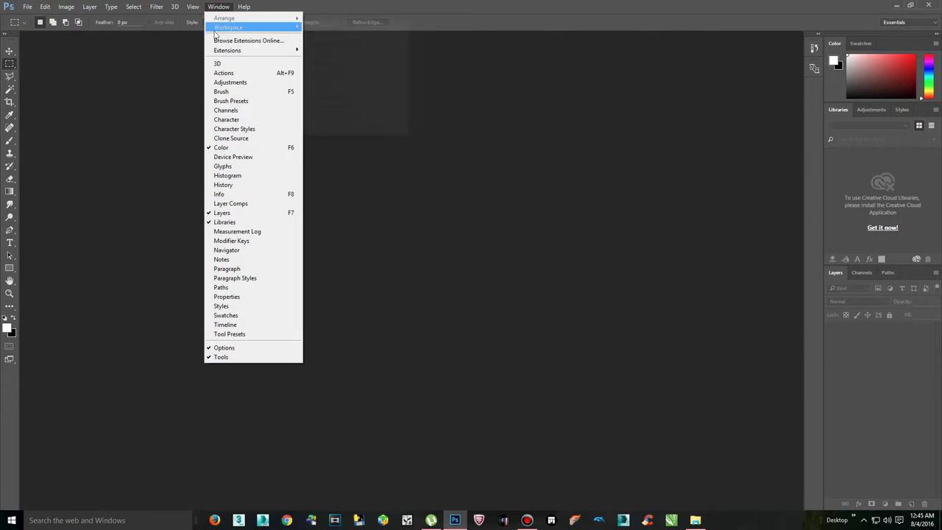
pyautogui.click(235, 324)
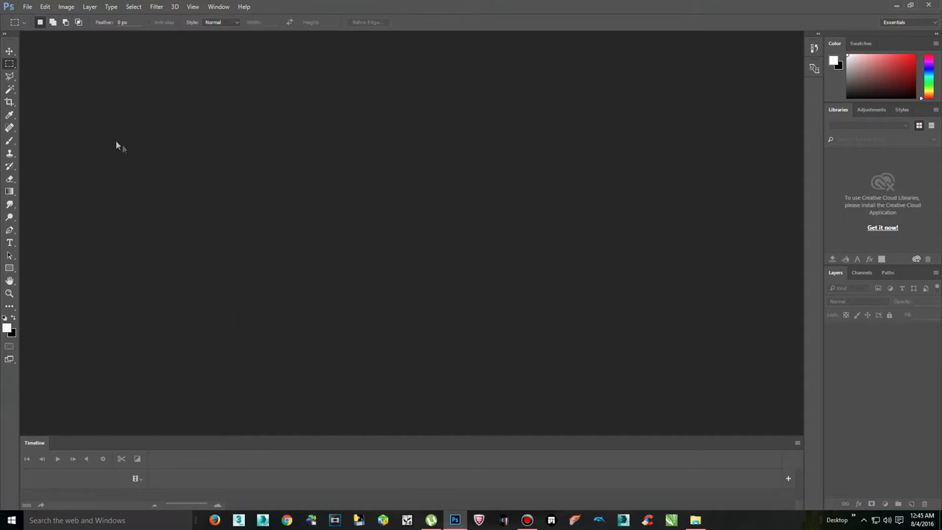
pyautogui.click(27, 7)
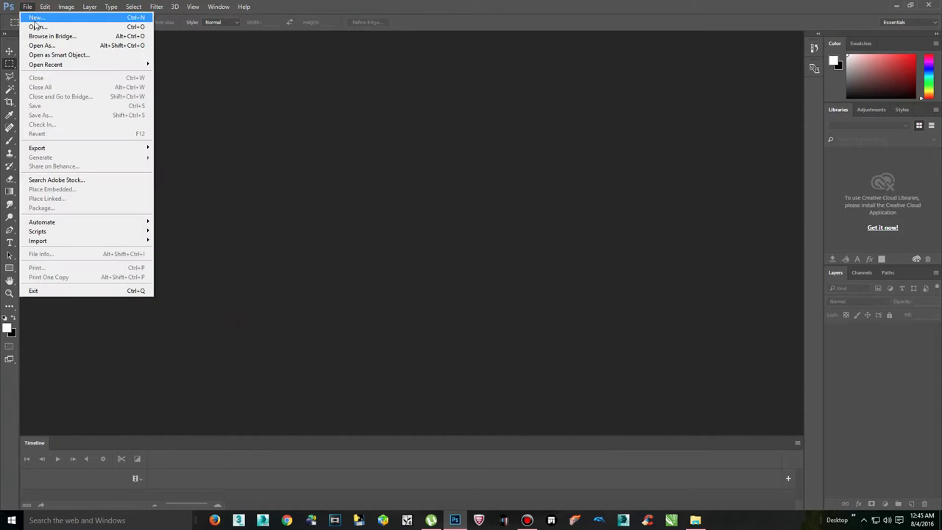
# Open pano_1(1).jpg from MASTER (I:) > TUTOR YOGA > 360 panorama > Ricoh as a video timeline
pyautogui.click(36, 27)
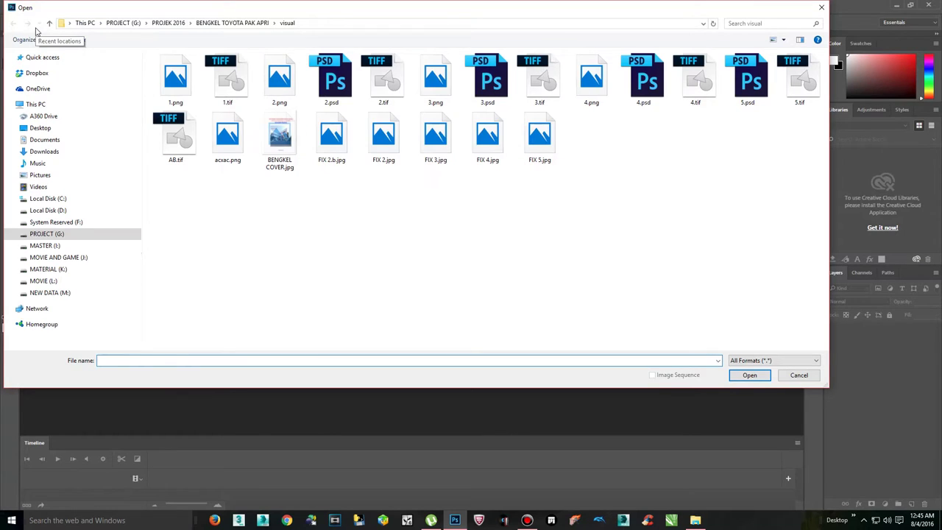
pyautogui.click(51, 247)
pyautogui.scroll(-5, 211, 254)
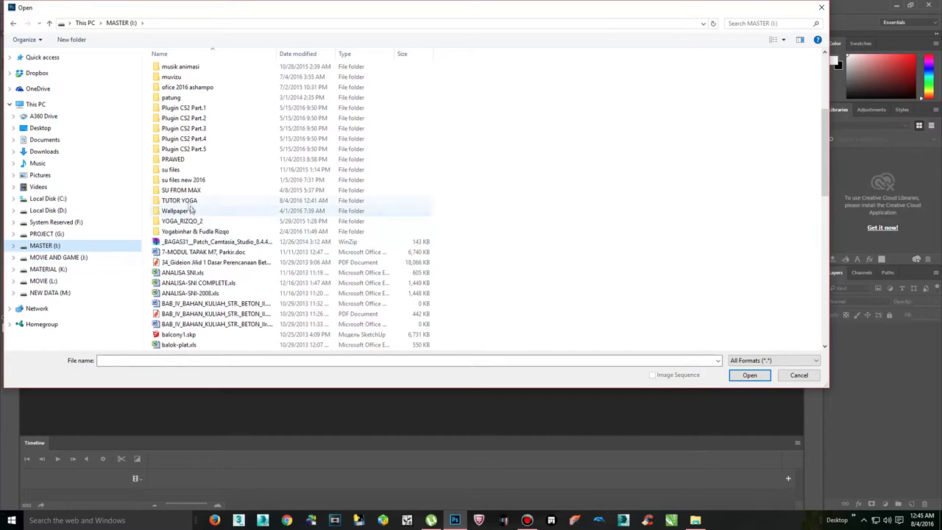
pyautogui.doubleClick(187, 202)
pyautogui.click(190, 94)
pyautogui.doubleClick(190, 94)
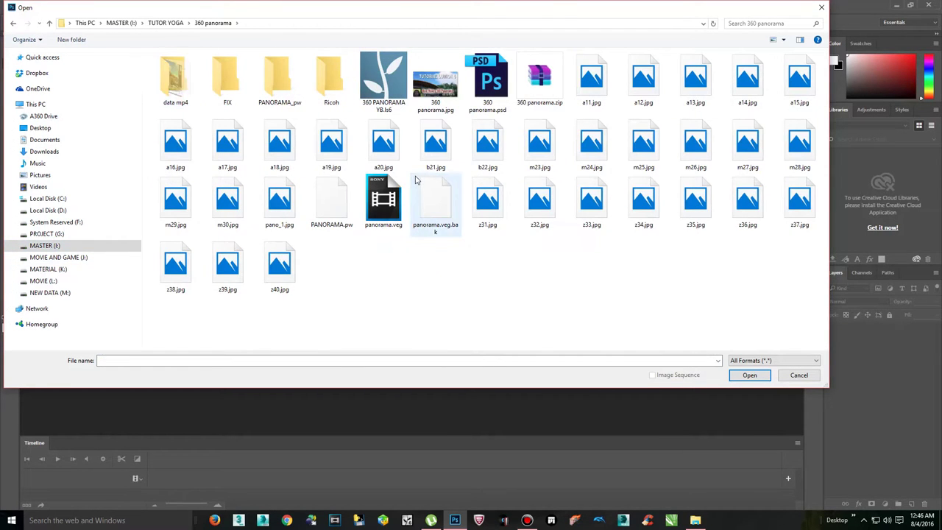
pyautogui.doubleClick(337, 83)
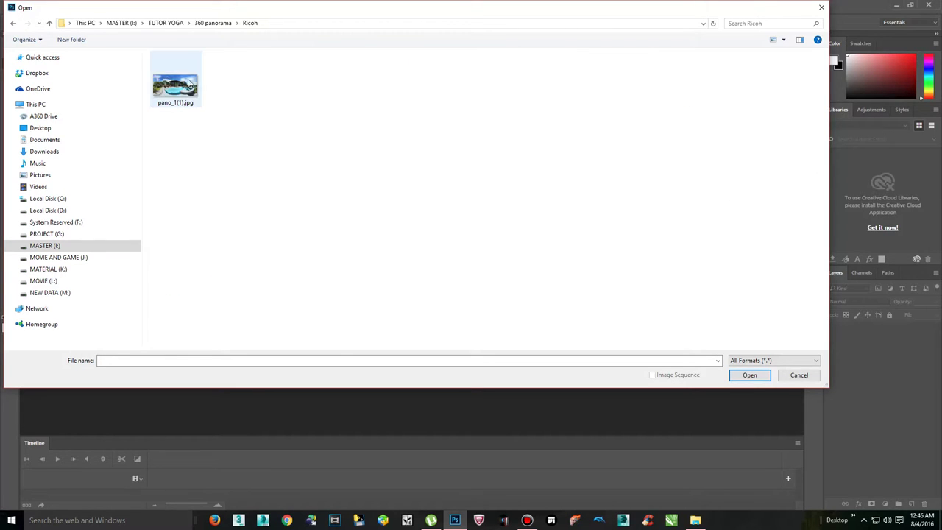
pyautogui.doubleClick(186, 82)
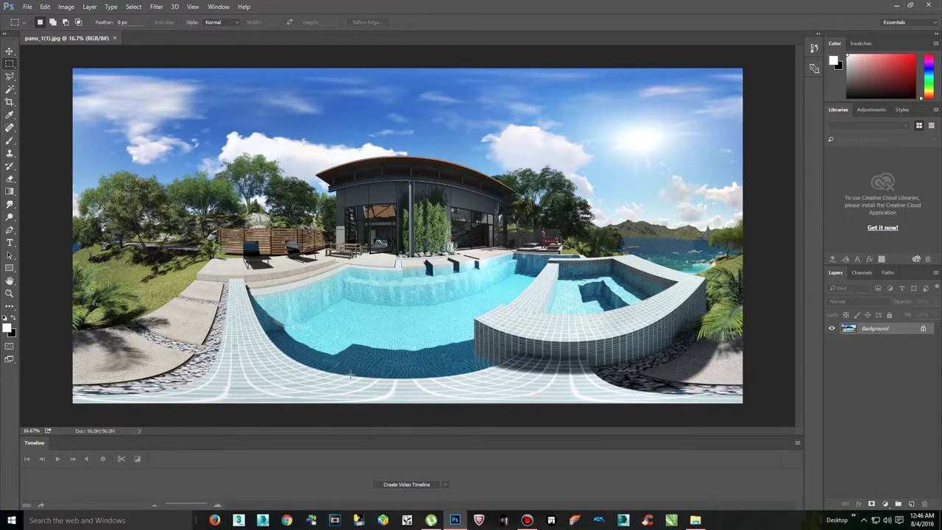
pyautogui.click(400, 488)
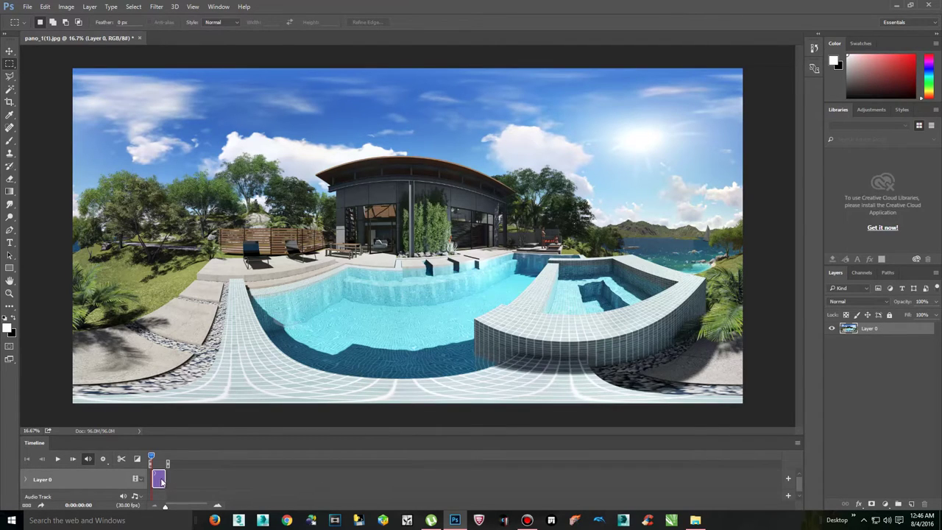
# Stretch the Layer 0 panorama clip out to about the 30-second mark
pyautogui.moveTo(165, 480)
pyautogui.mouseDown()
pyautogui.moveTo(291, 481)
pyautogui.moveTo(240, 478)
pyautogui.mouseUp()
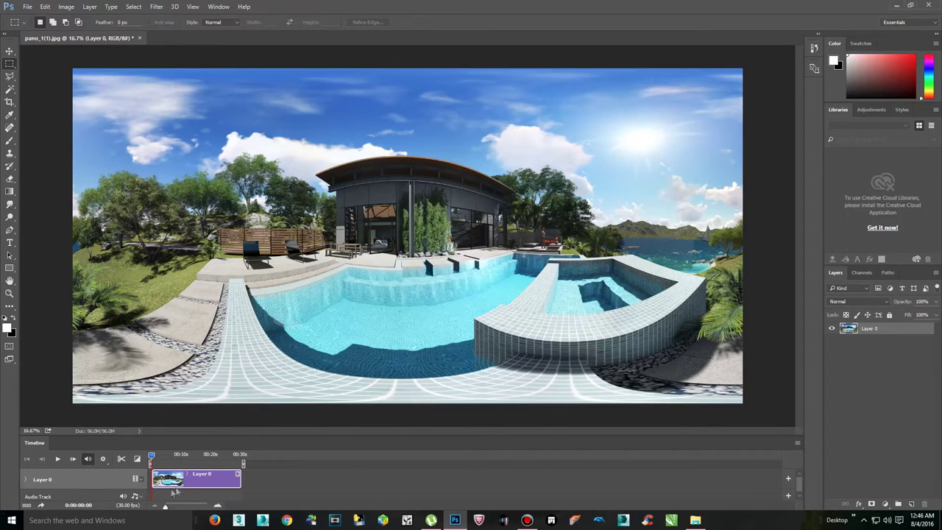
# Add the Above_and_Beyond mp3 from TUTOR YOGA > MUSIK BACK SOUND to the audio track
pyautogui.click(125, 499)
pyautogui.click(140, 498)
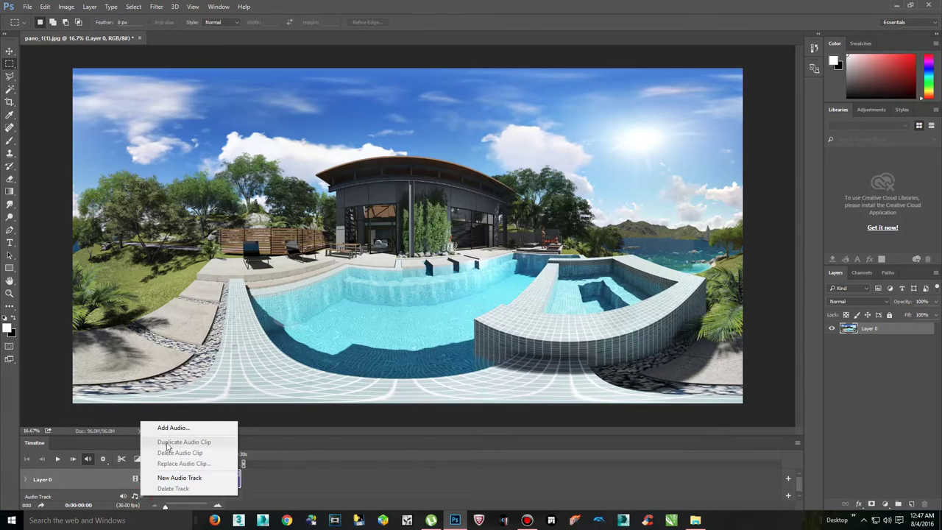
pyautogui.click(173, 428)
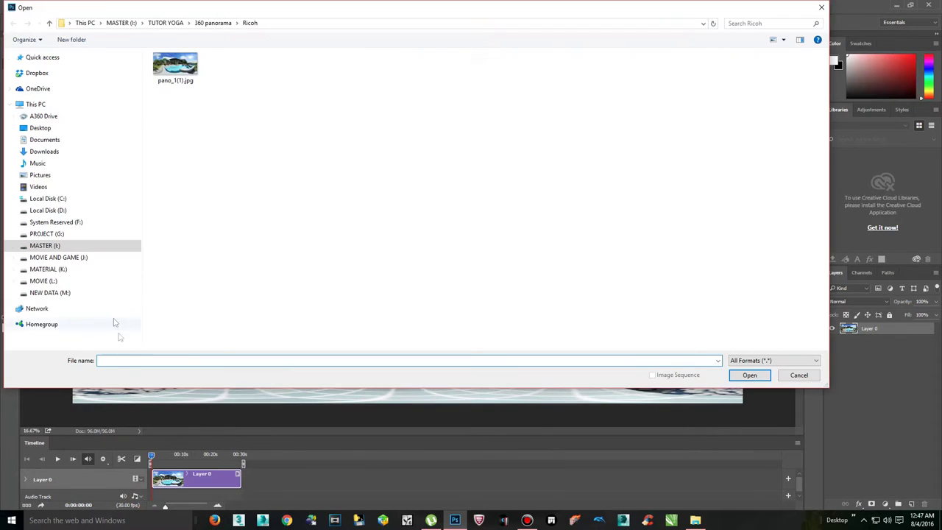
pyautogui.click(69, 248)
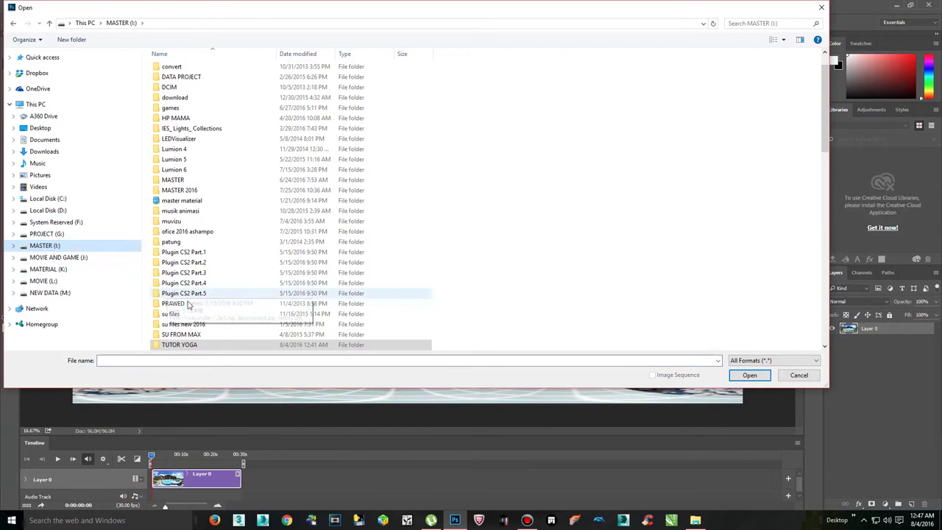
pyautogui.click(206, 346)
pyautogui.doubleClick(206, 346)
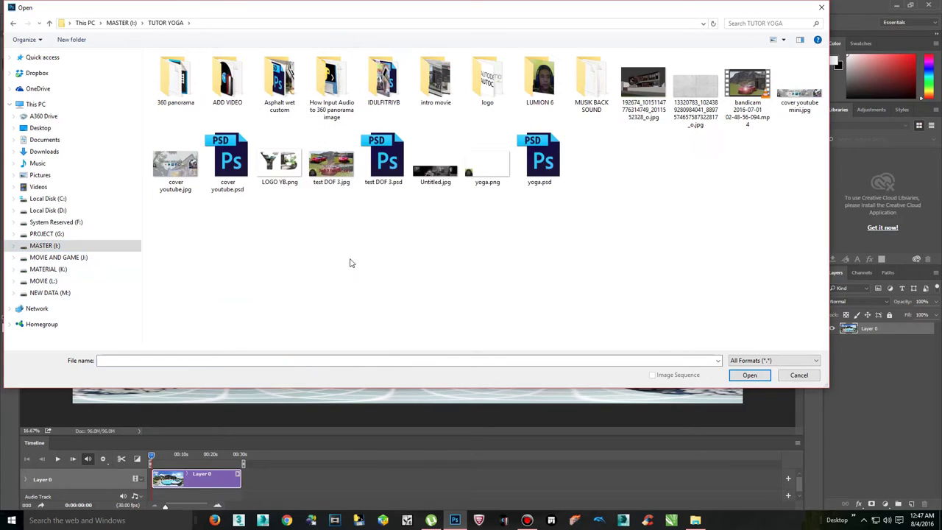
pyautogui.doubleClick(587, 87)
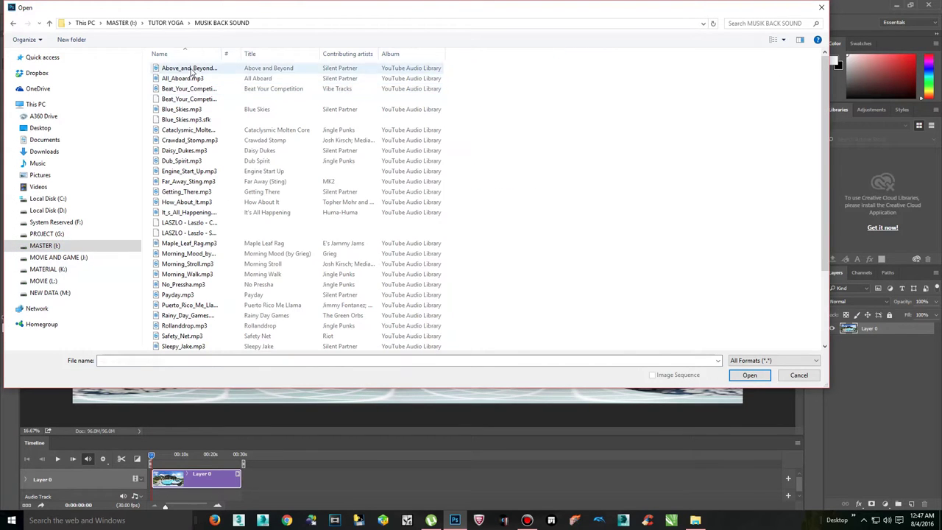
pyautogui.doubleClick(189, 68)
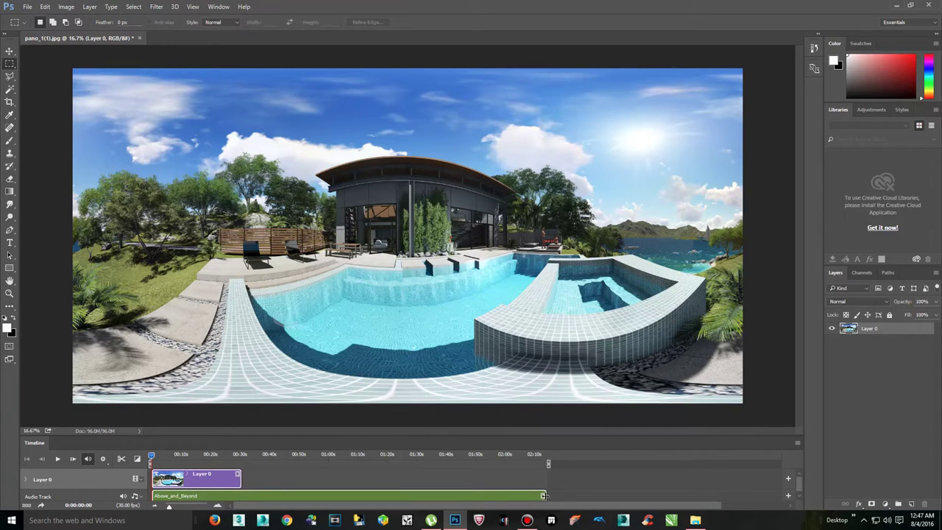
pyautogui.moveTo(544, 497); pyautogui.dragTo(243, 488)
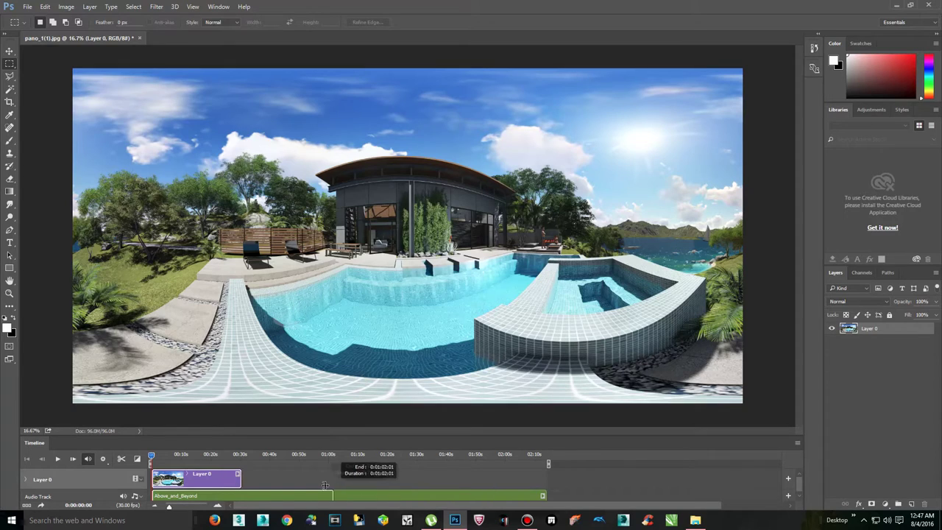
# Trim the music to end with the panorama clip and preview the video with sound
pyautogui.moveTo(243, 487); pyautogui.dragTo(241, 486)
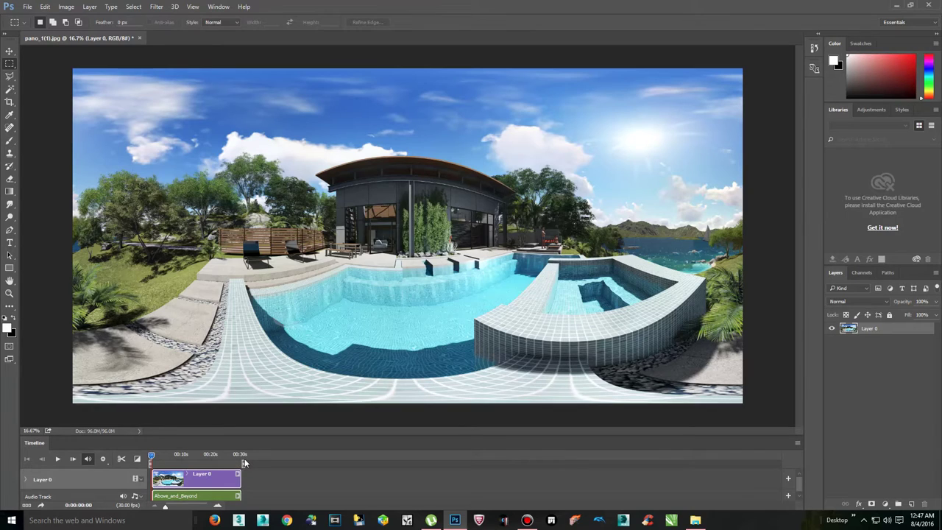
pyautogui.click(57, 459)
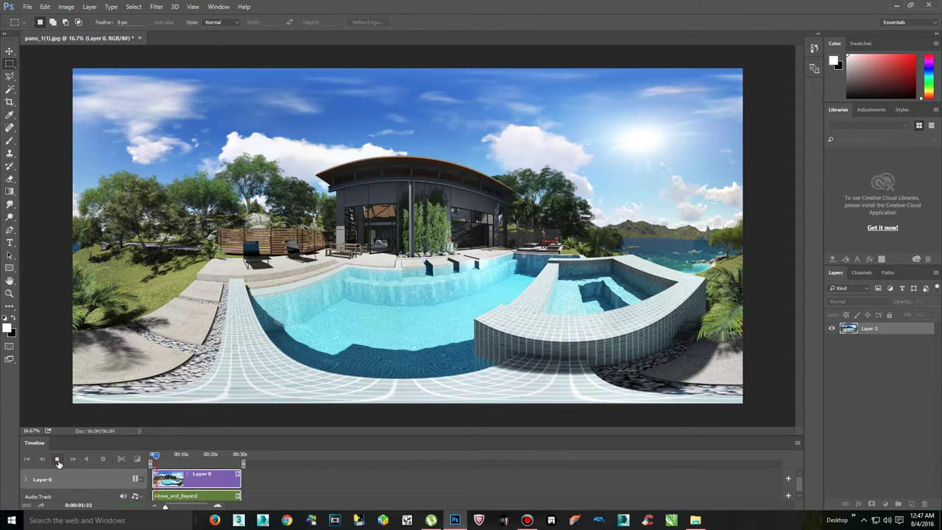
pyautogui.click(57, 460)
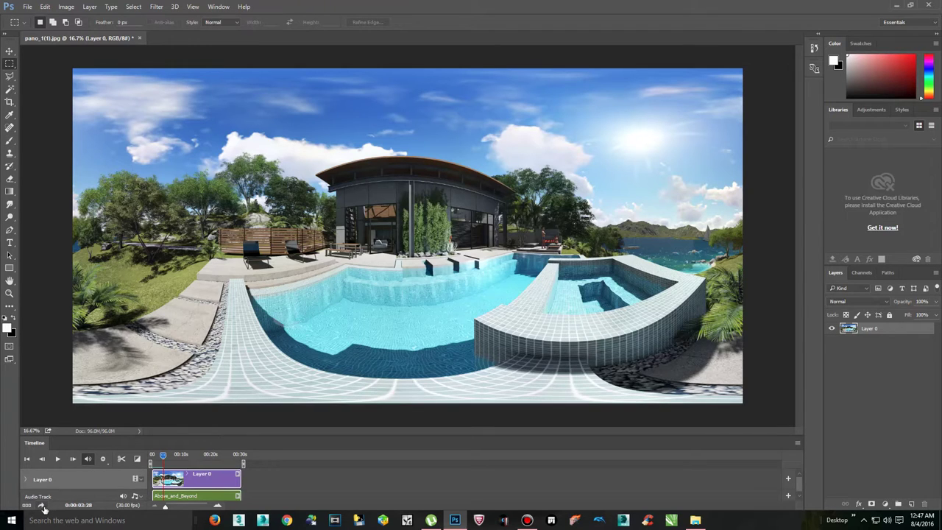
pyautogui.click(42, 507)
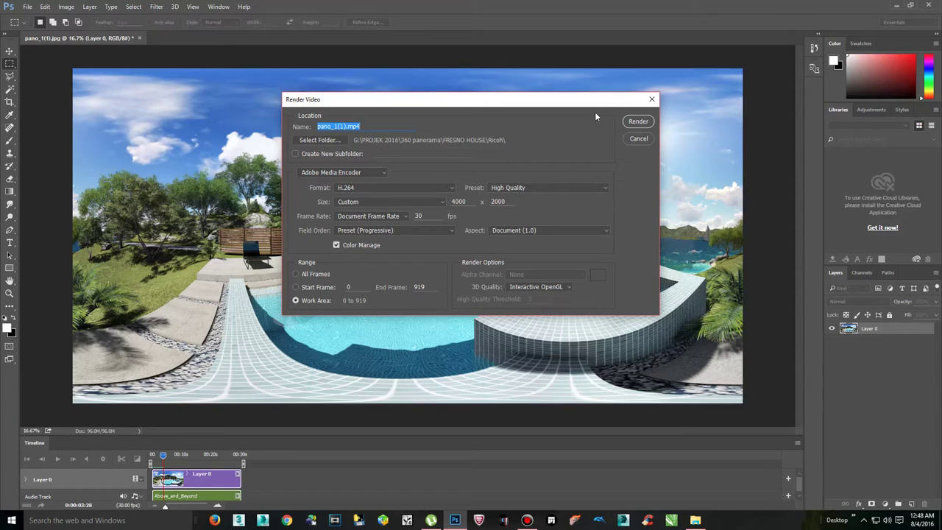
# Render pano_1(1).mp4 as H.264 High Quality at 4000 x 2000, 30 fps
pyautogui.click(643, 124)
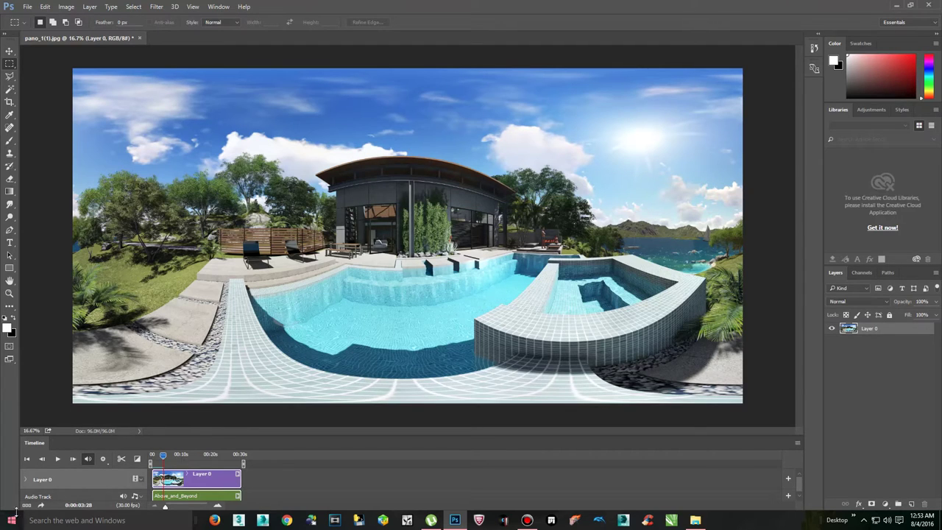
# Recheck the render output folder, then browse the MASTER (I:) drive in File Explorer
pyautogui.click(40, 507)
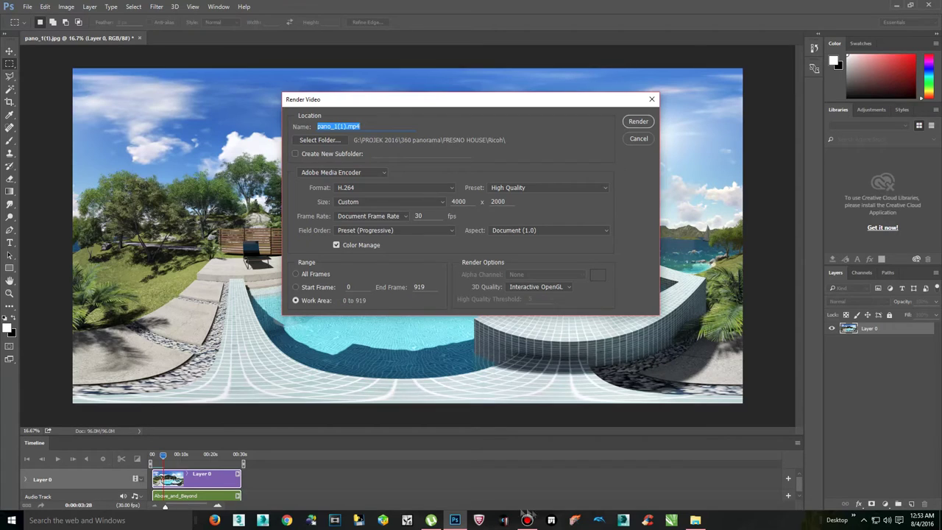
pyautogui.click(695, 520)
pyautogui.click(114, 274)
pyautogui.click(89, 238)
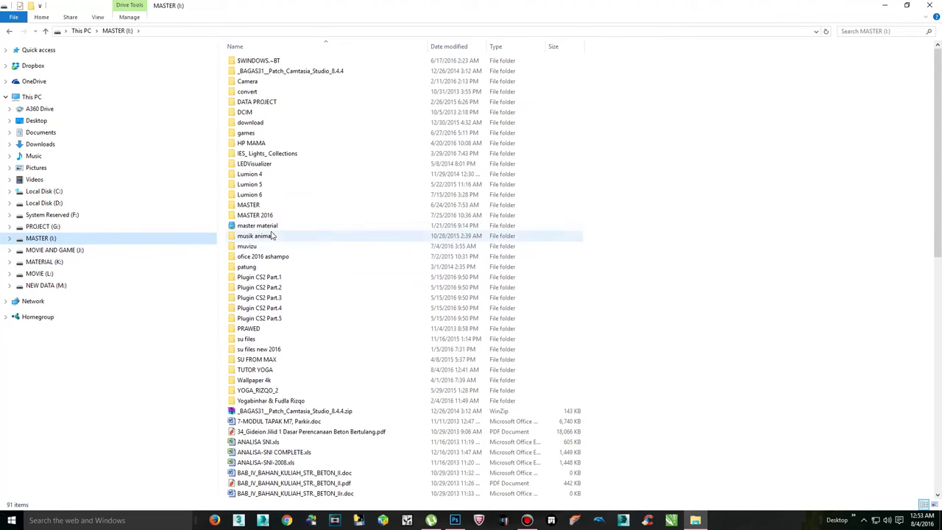
# Locate pano_1(1).mp4 in the FRESNO HOUSE Ricoh folder on PROJECT (G:) and preview it in VLC
pyautogui.doubleClick(278, 368)
pyautogui.doubleClick(251, 74)
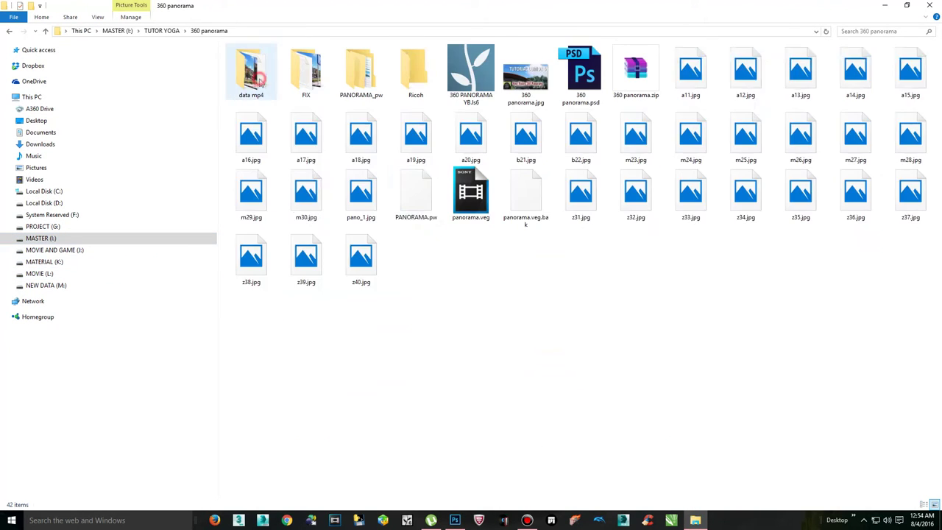
pyautogui.click(63, 237)
pyautogui.click(59, 226)
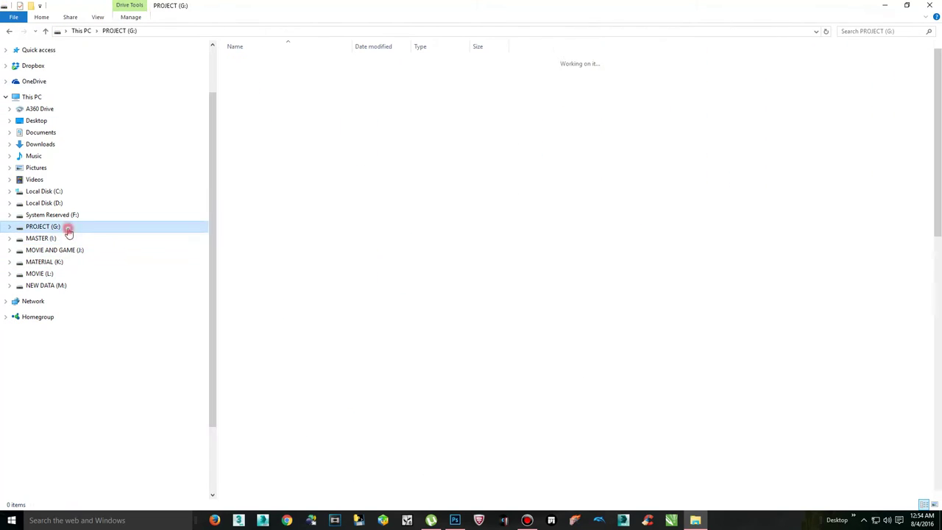
pyautogui.doubleClick(279, 256)
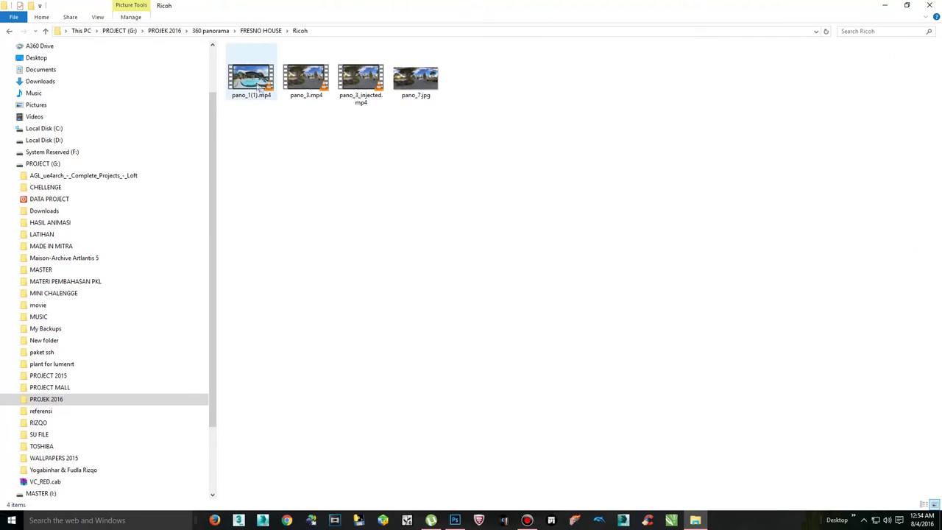
pyautogui.doubleClick(252, 82)
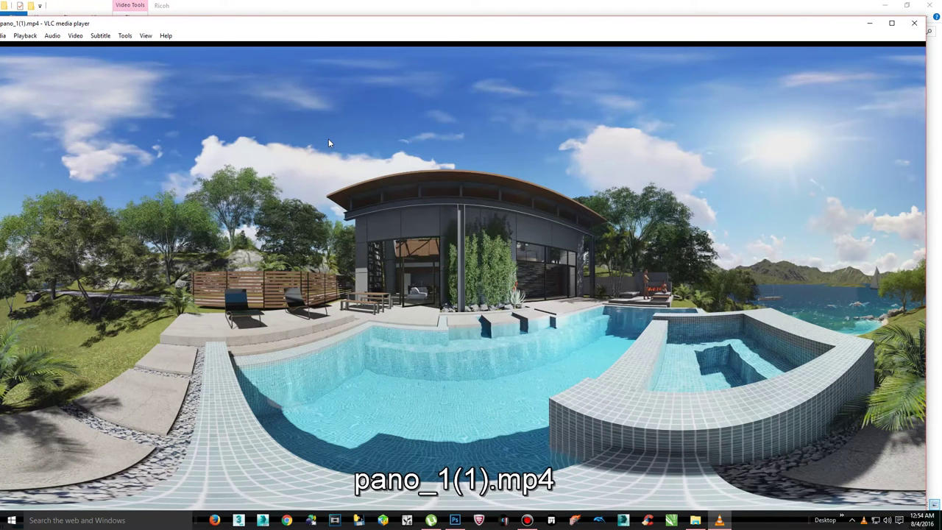
pyautogui.click(914, 23)
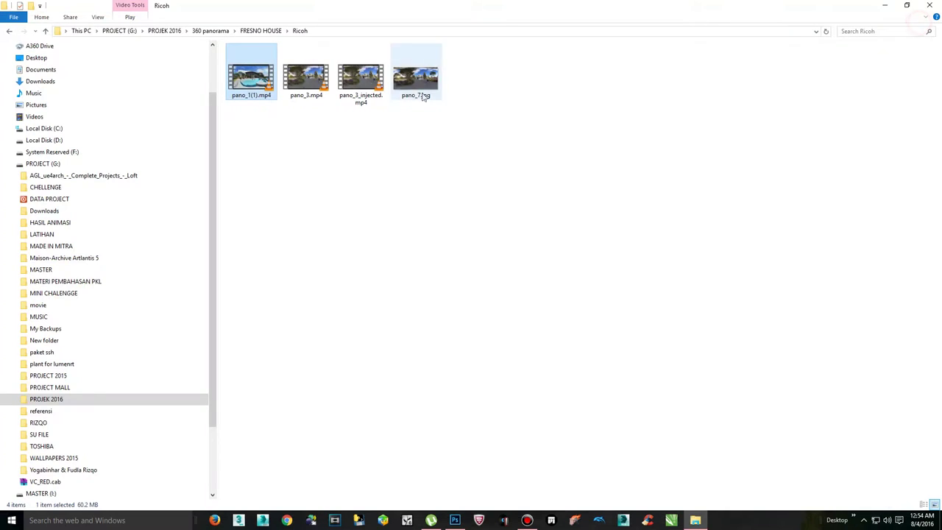
pyautogui.rightClick(259, 84)
# Move pano_1(1).mp4 into MASTER (I:) > TUTOR YOGA > How Input Audio to 360 panorama image
pyautogui.click(274, 337)
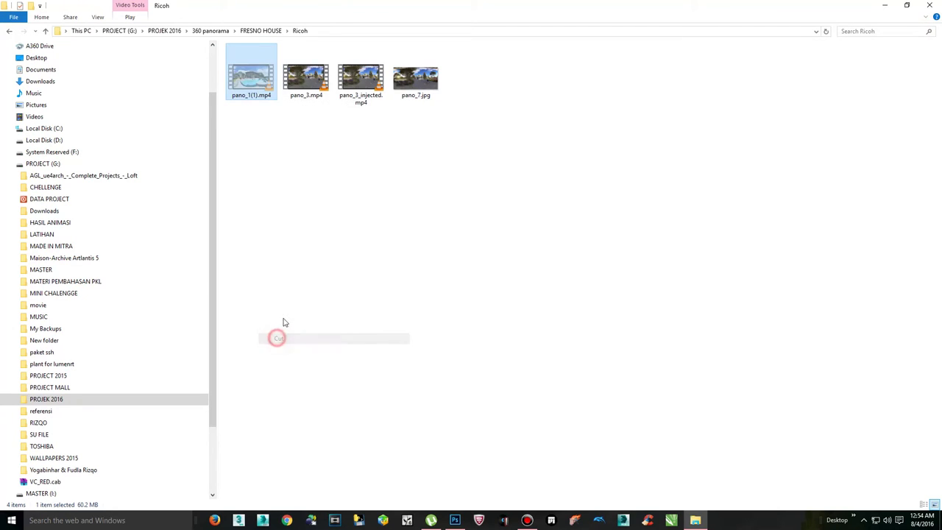
pyautogui.click(9, 163)
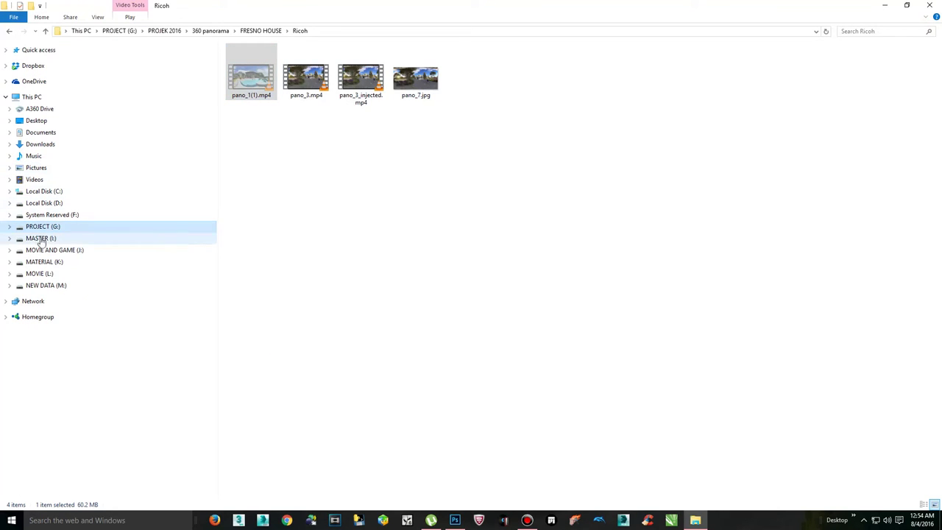
pyautogui.click(41, 239)
pyautogui.doubleClick(288, 369)
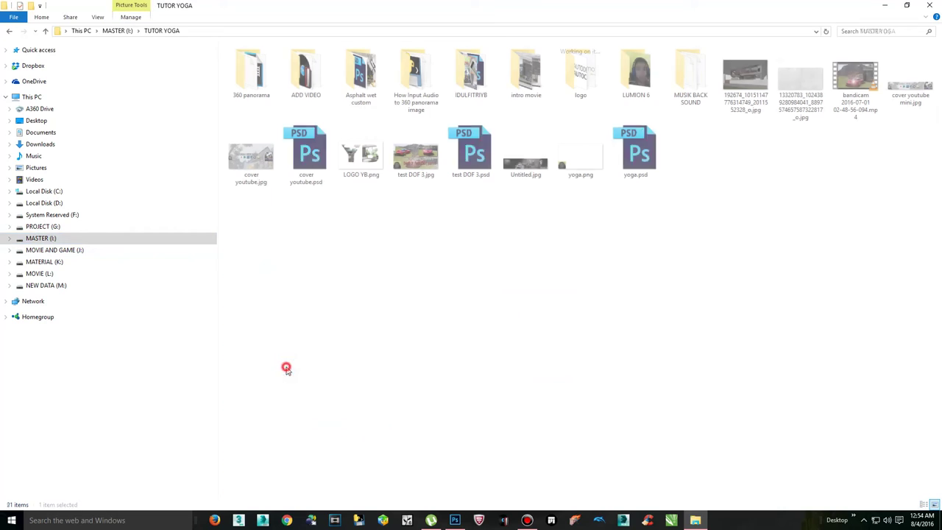
pyautogui.doubleClick(412, 85)
pyautogui.rightClick(411, 157)
pyautogui.click(447, 221)
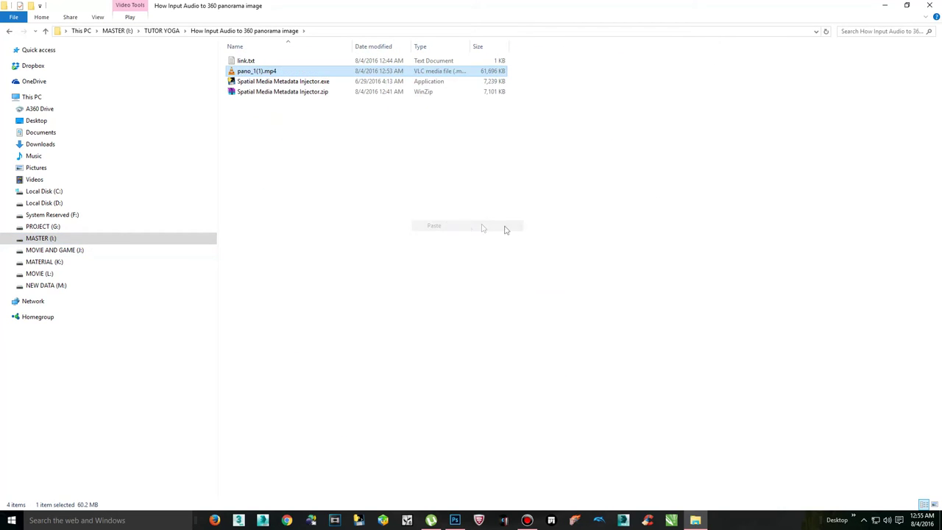
pyautogui.click(538, 233)
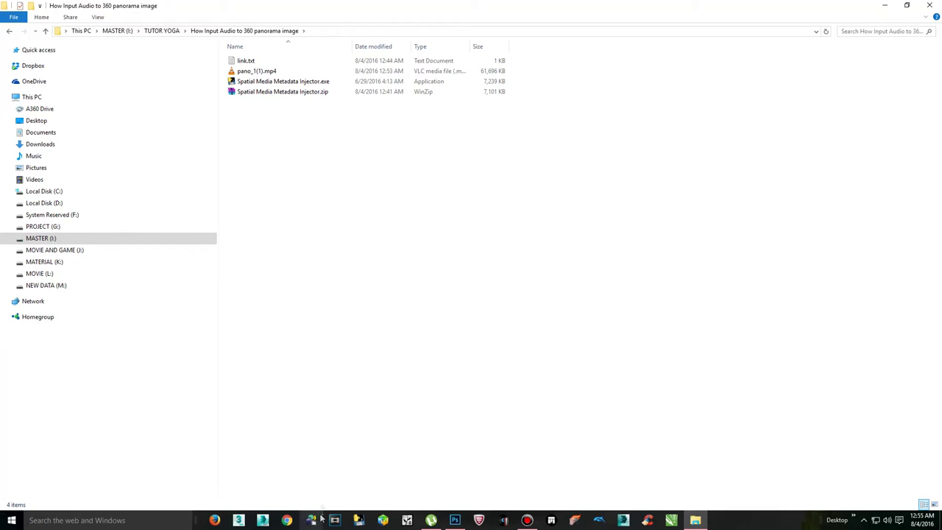
pyautogui.click(358, 521)
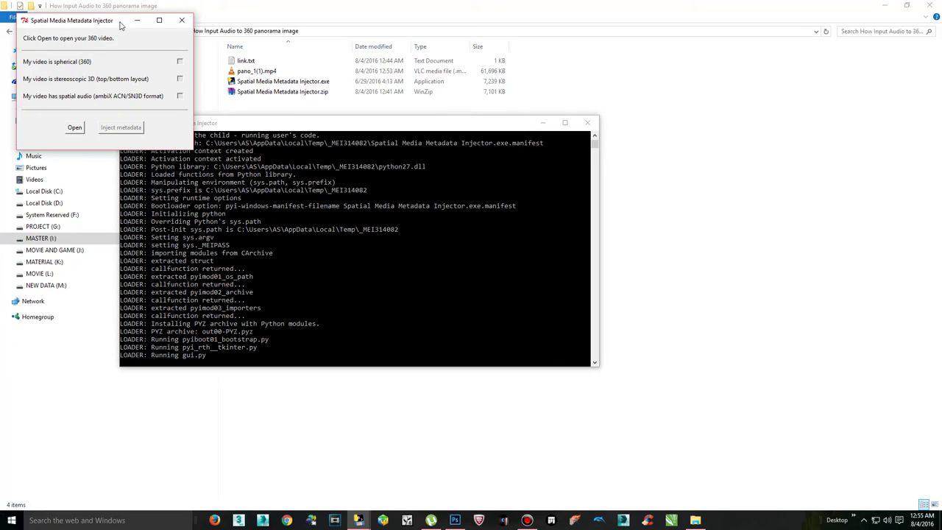
# Load pano_1(1).mp4 from MASTER (I:) > TUTOR YOGA > How Input Audio to 360 panorama image into the injector
pyautogui.moveTo(111, 20); pyautogui.dragTo(640, 159)
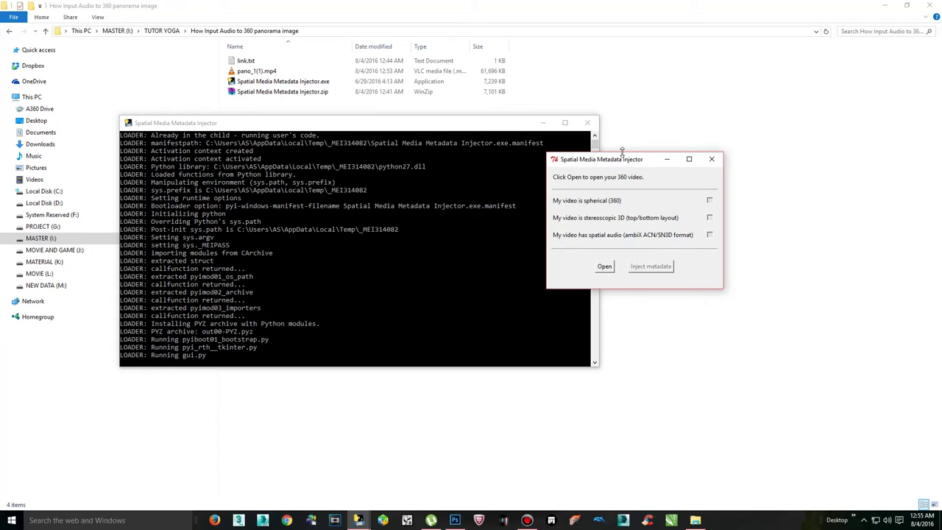
pyautogui.click(605, 267)
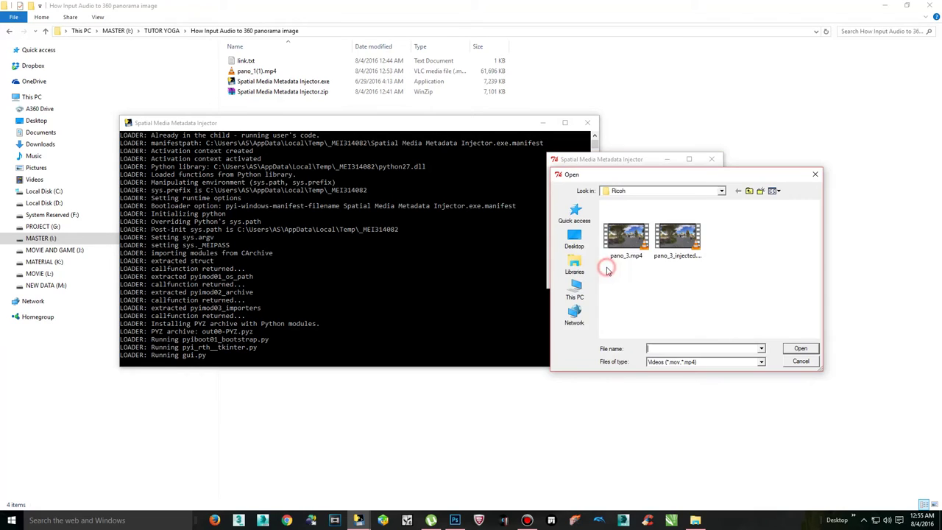
pyautogui.click(659, 195)
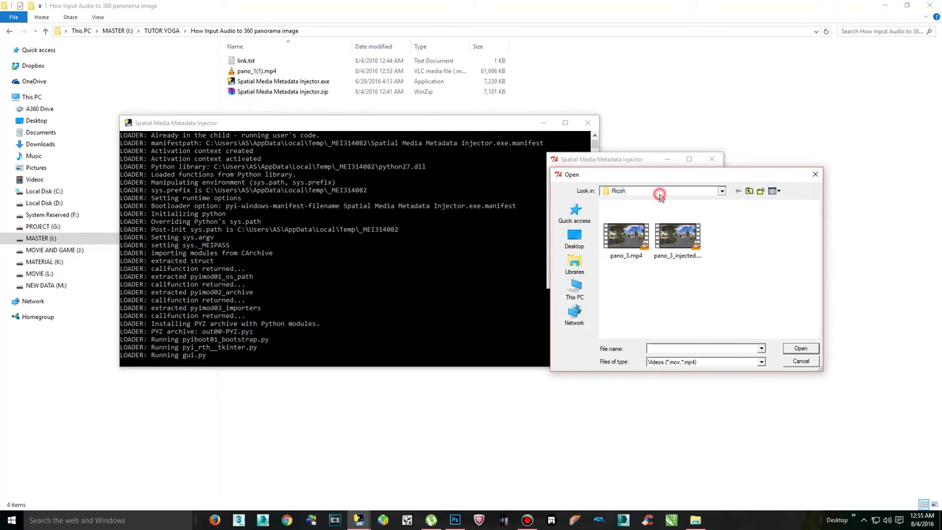
pyautogui.click(660, 194)
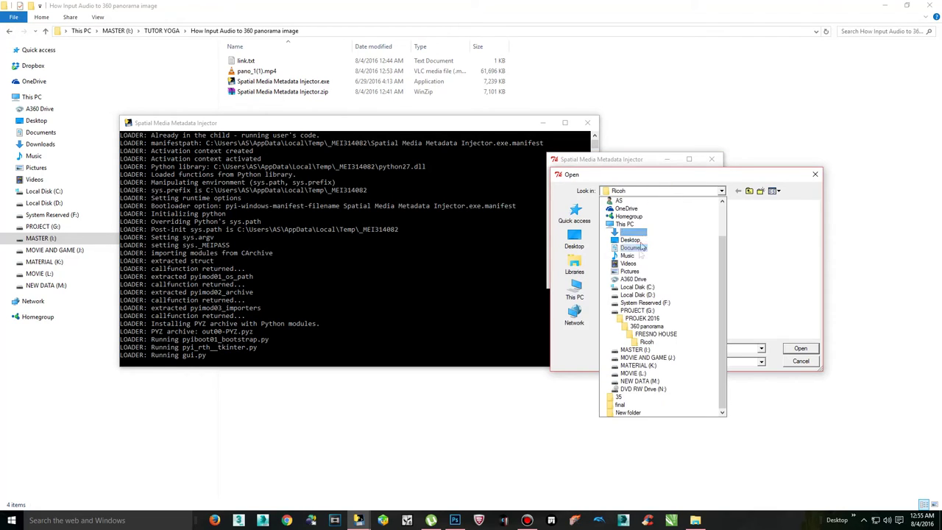
pyautogui.click(649, 311)
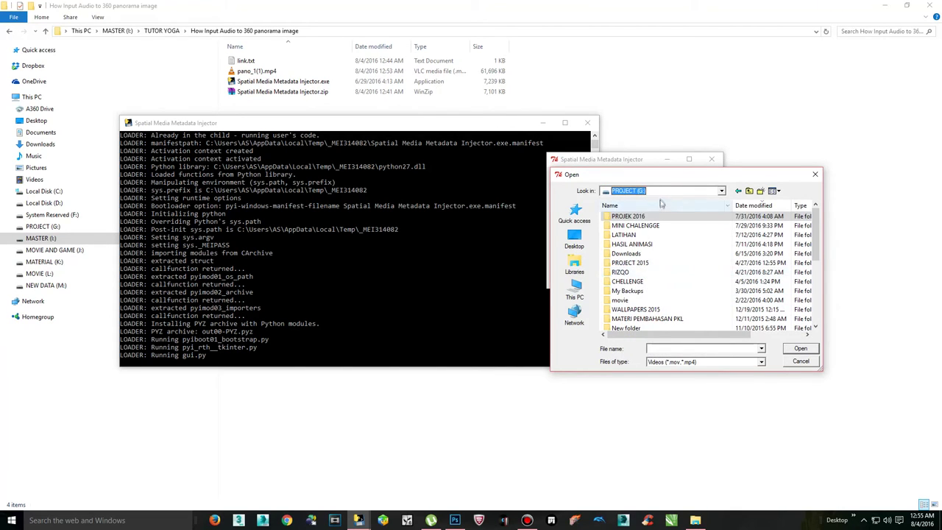
pyautogui.click(661, 191)
pyautogui.click(651, 353)
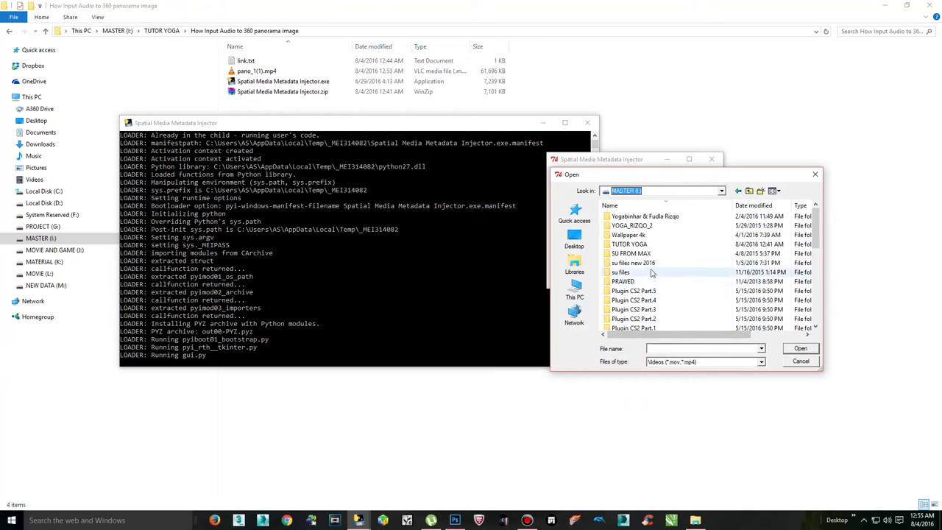
pyautogui.doubleClick(631, 244)
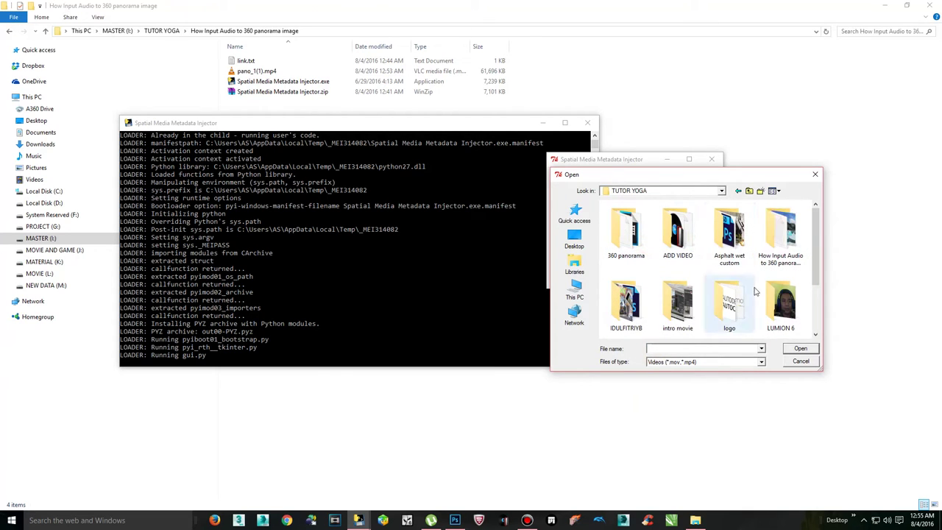
pyautogui.doubleClick(780, 230)
pyautogui.doubleClick(631, 235)
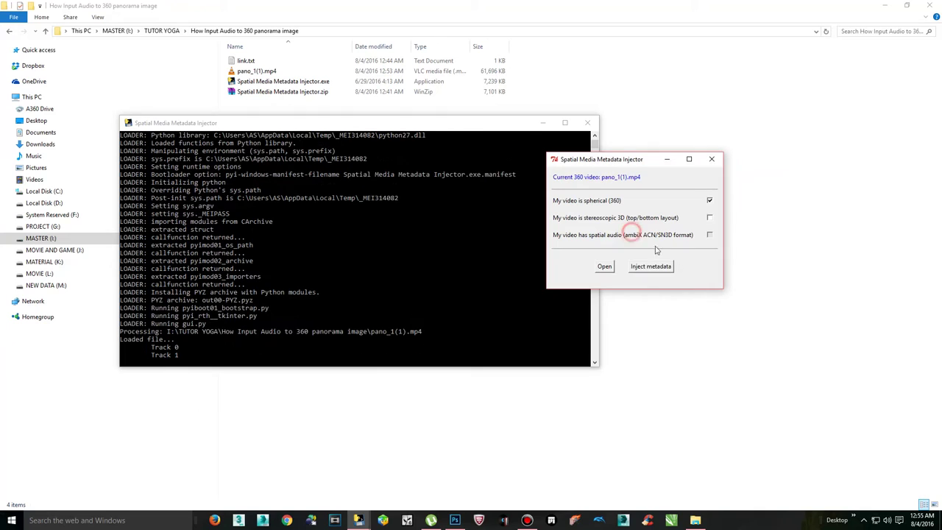
# Inject spherical metadata, save the copy as pano_1(1)_injected.mp4, and close the injector
pyautogui.click(664, 268)
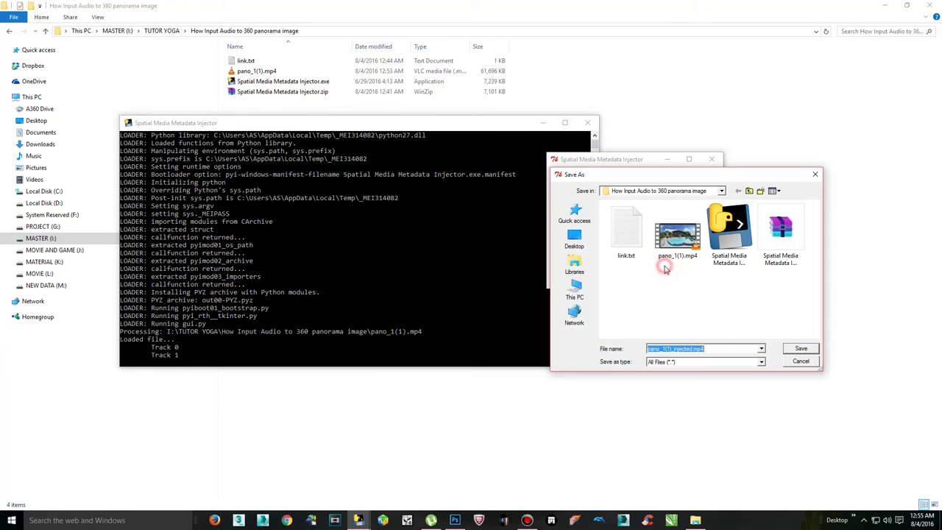
pyautogui.click(801, 348)
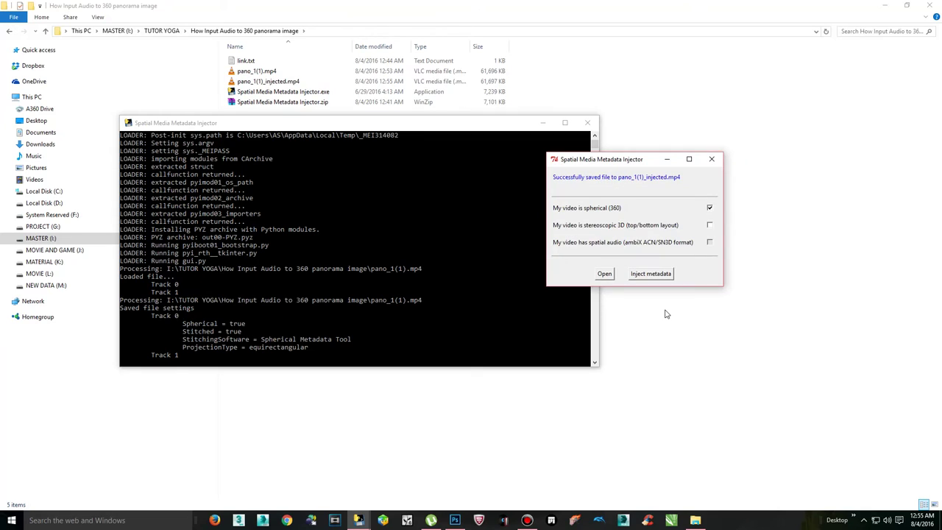
pyautogui.click(712, 159)
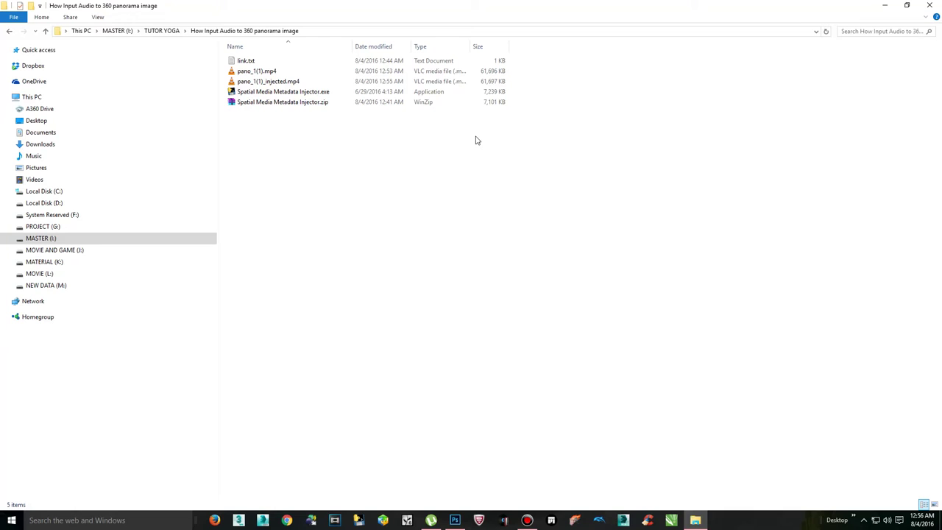
# Play pano_1(1)_injected.mp4 briefly in VLC, close the player, and return to Chrome
pyautogui.doubleClick(284, 81)
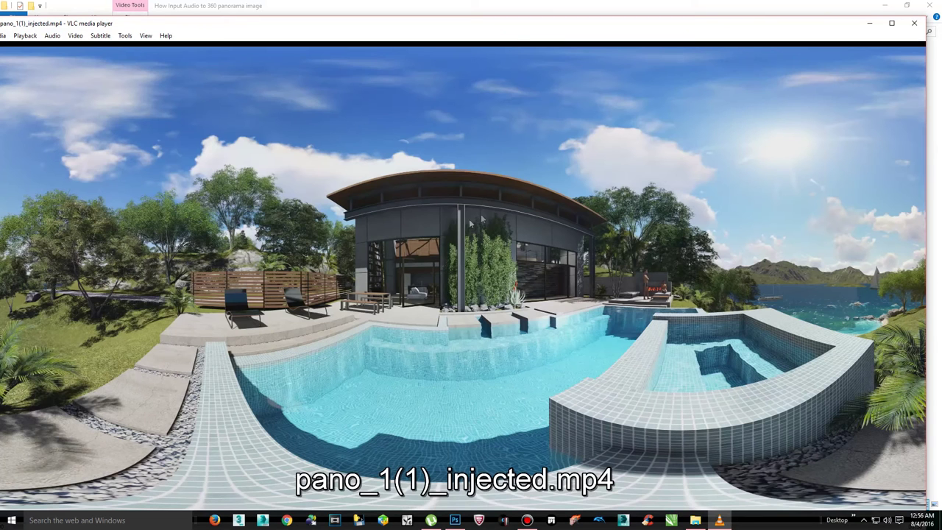
pyautogui.click(917, 28)
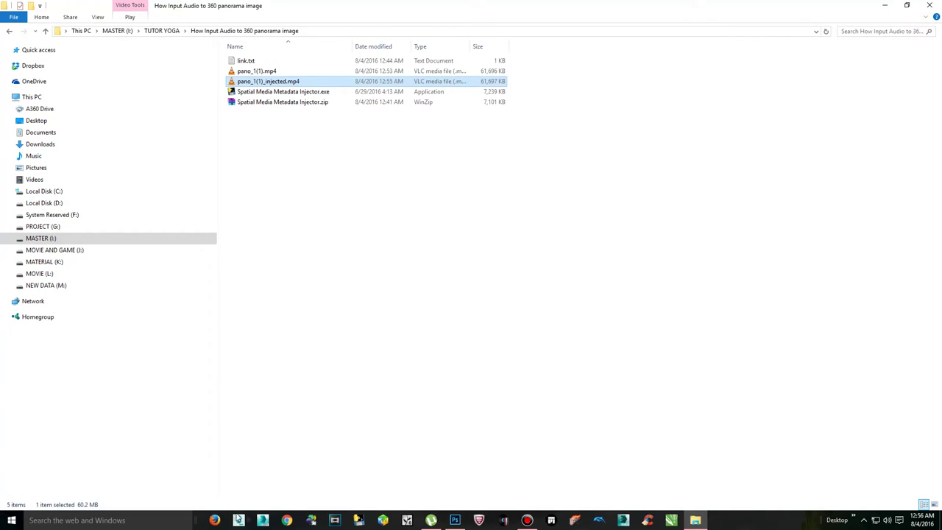
pyautogui.click(288, 510)
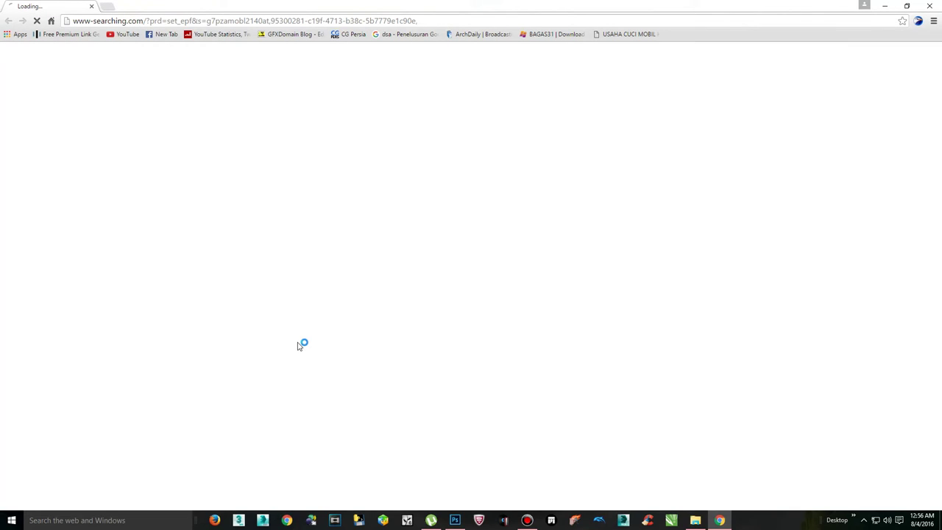
# Load Facebook and start a new post with a photo or video attachment
pyautogui.click(103, 7)
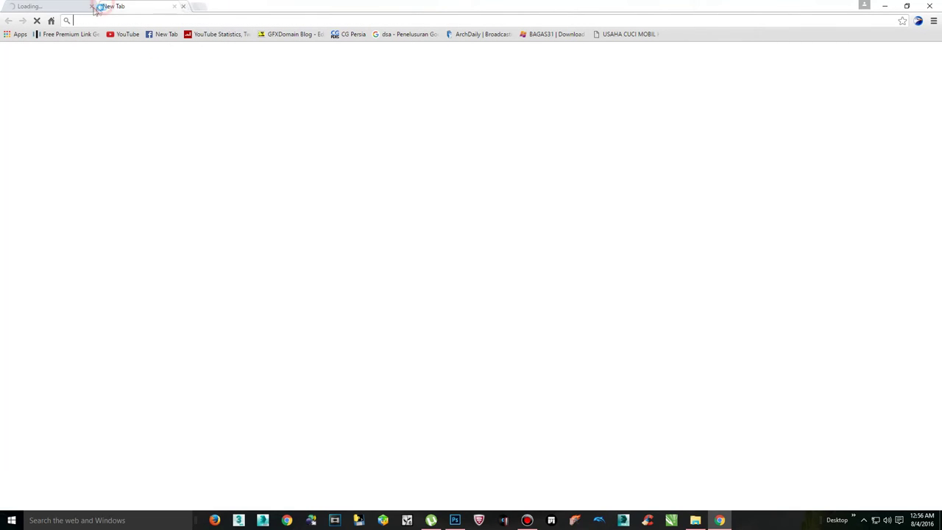
pyautogui.click(87, 7)
pyautogui.click(159, 33)
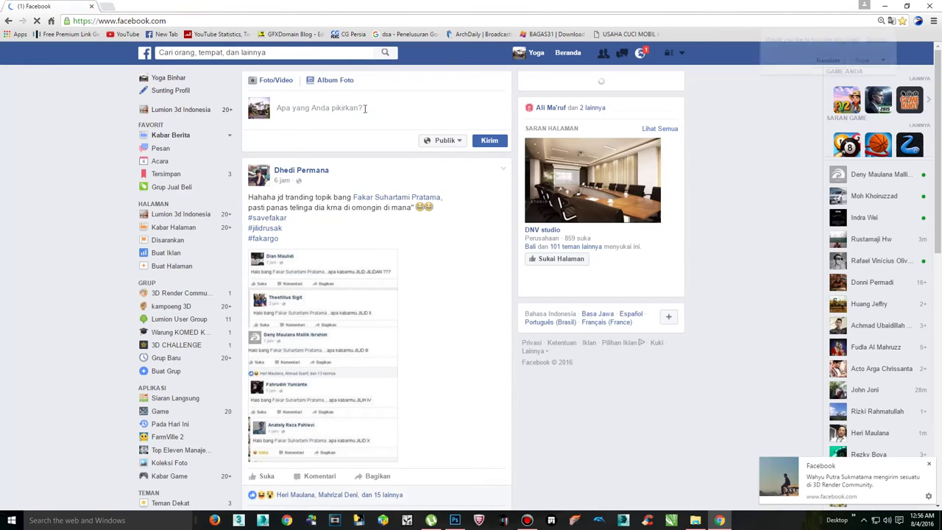
pyautogui.click(362, 108)
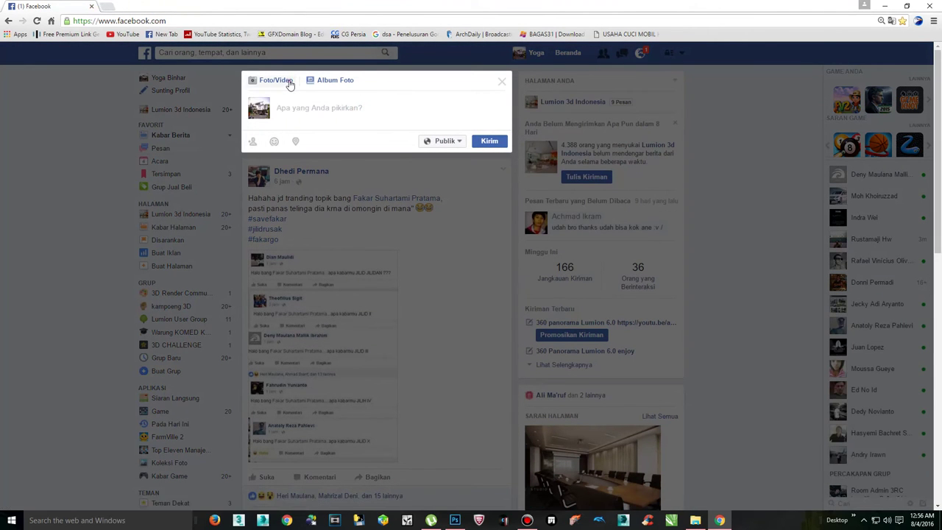
pyautogui.click(290, 83)
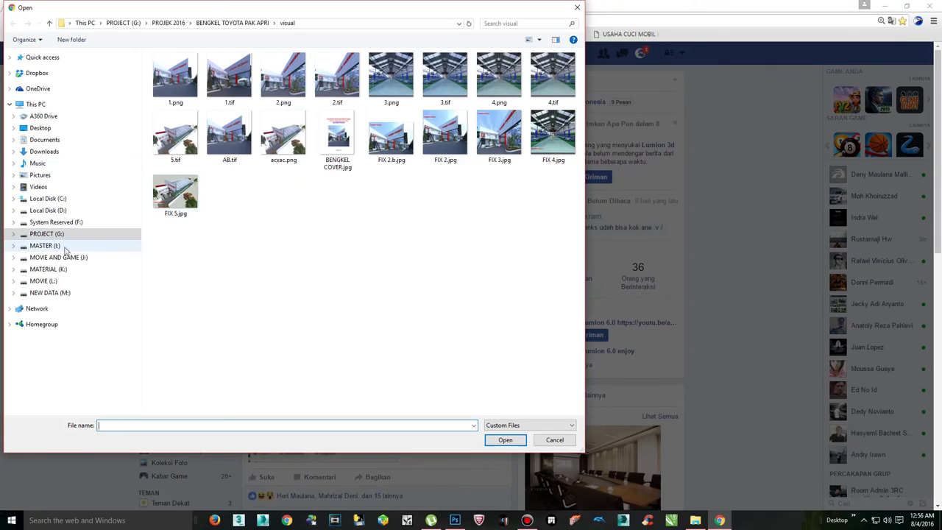
# Pick pano_1(1)_injected.mp4 from MASTER (I:) > TUTOR YOGA > How Input Audio to 360 panorama image
pyautogui.click(57, 234)
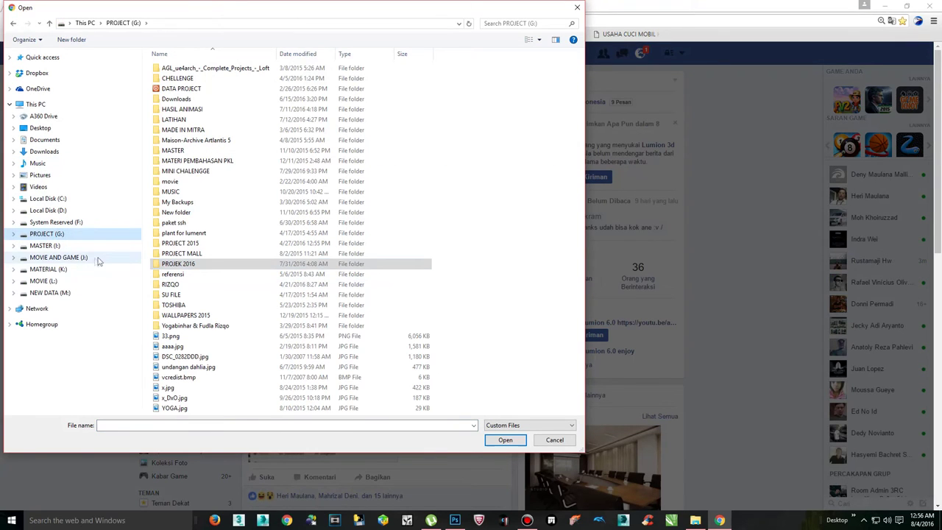
pyautogui.click(45, 245)
pyautogui.scroll(-1, 193, 324)
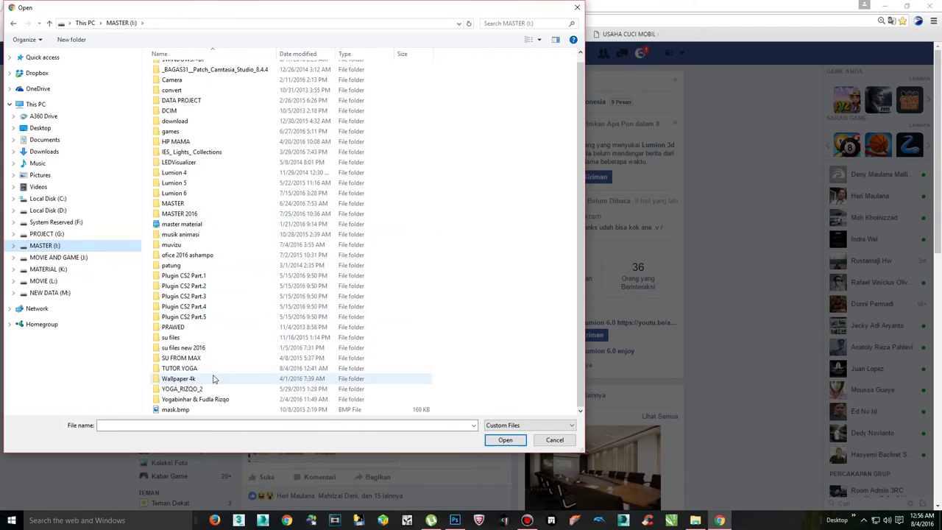
pyautogui.doubleClick(209, 368)
pyautogui.doubleClick(335, 103)
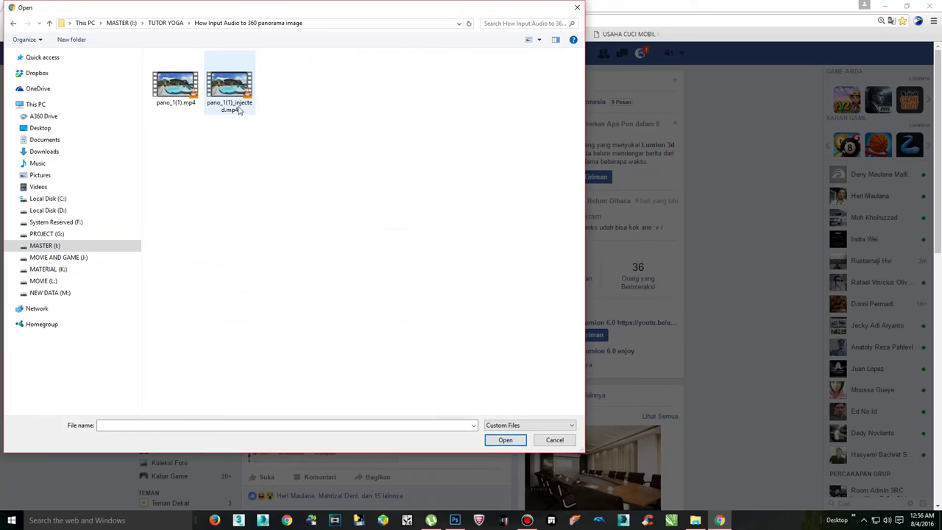
pyautogui.doubleClick(241, 83)
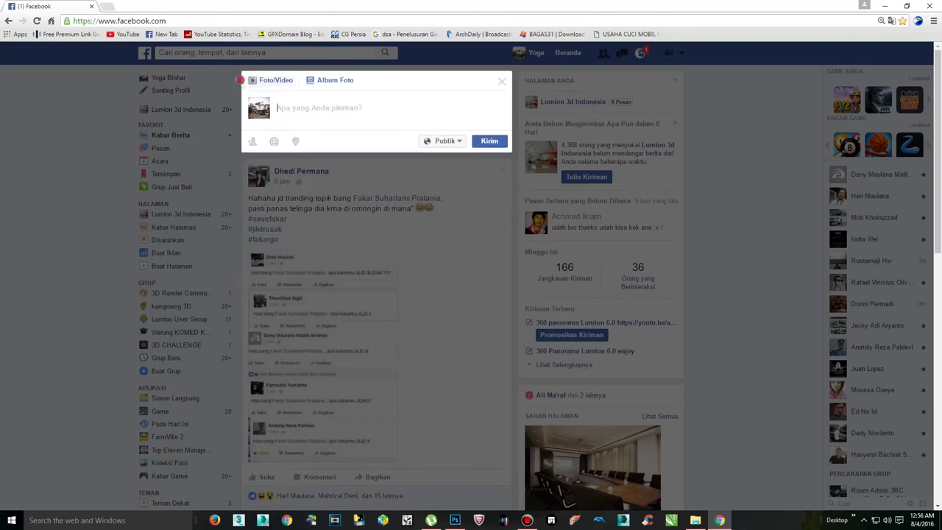
# Post the video captioned 'test' with audience Hanya Saya, then dismiss the processing notice
pyautogui.write('test')
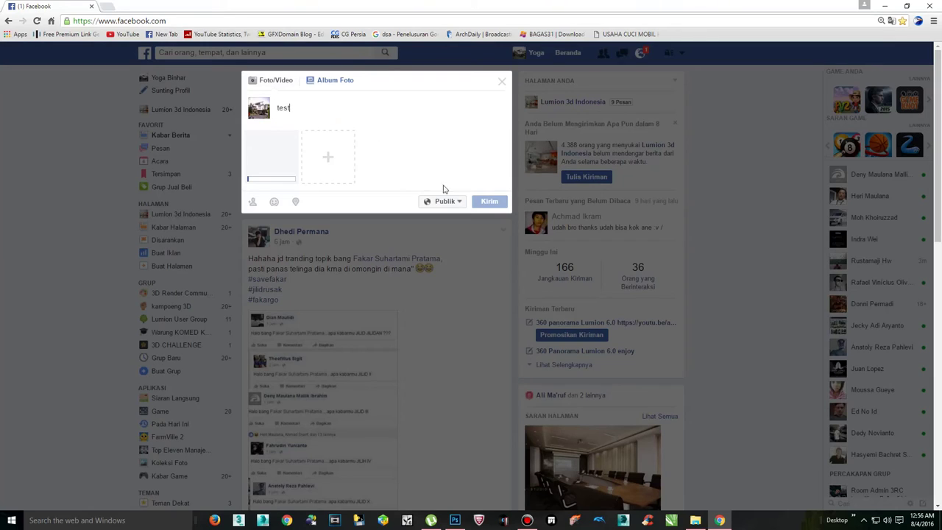
pyautogui.click(445, 201)
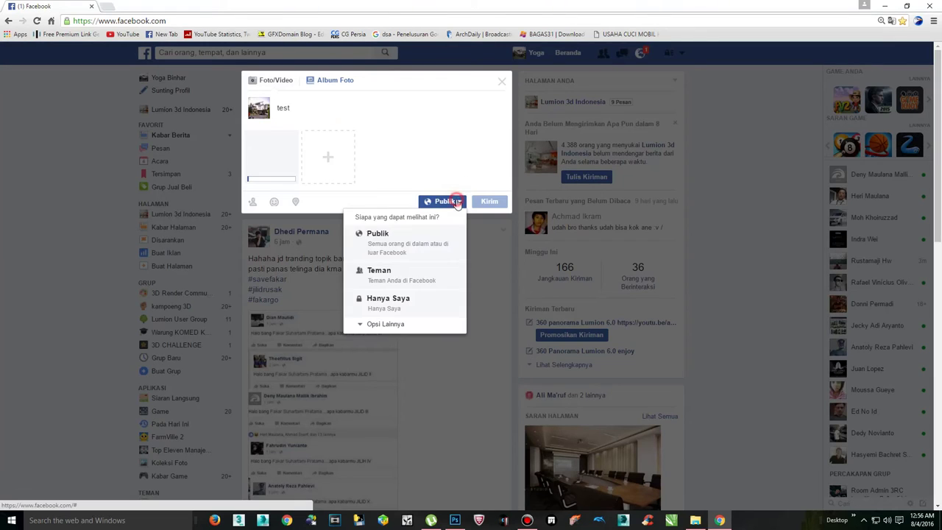
pyautogui.click(427, 305)
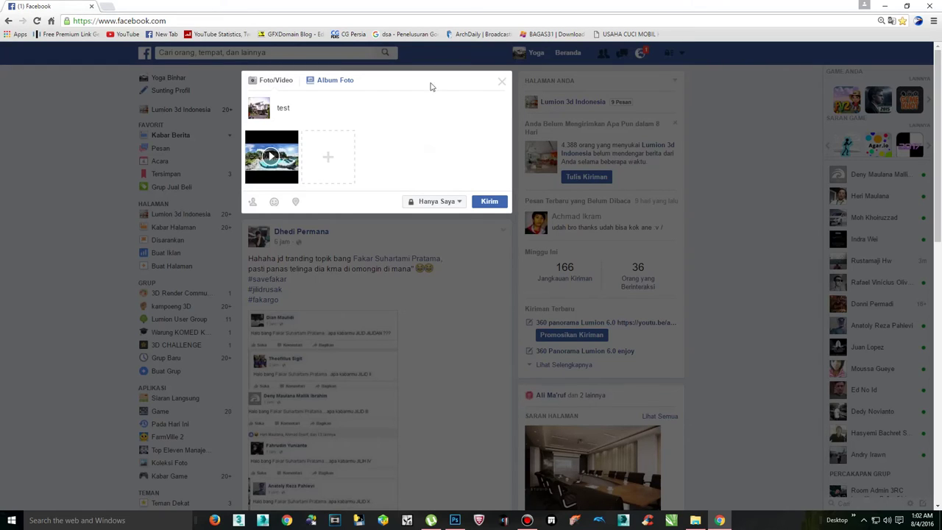
pyautogui.click(487, 203)
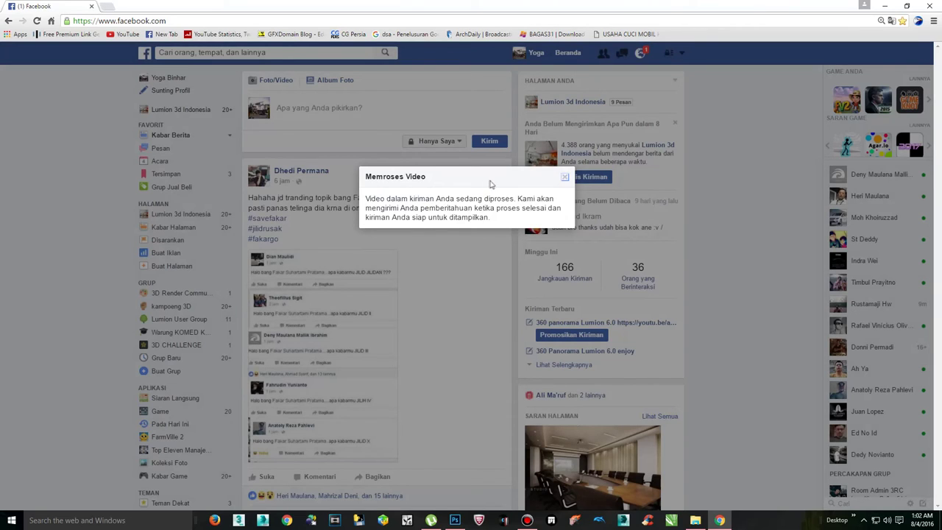
pyautogui.click(388, 121)
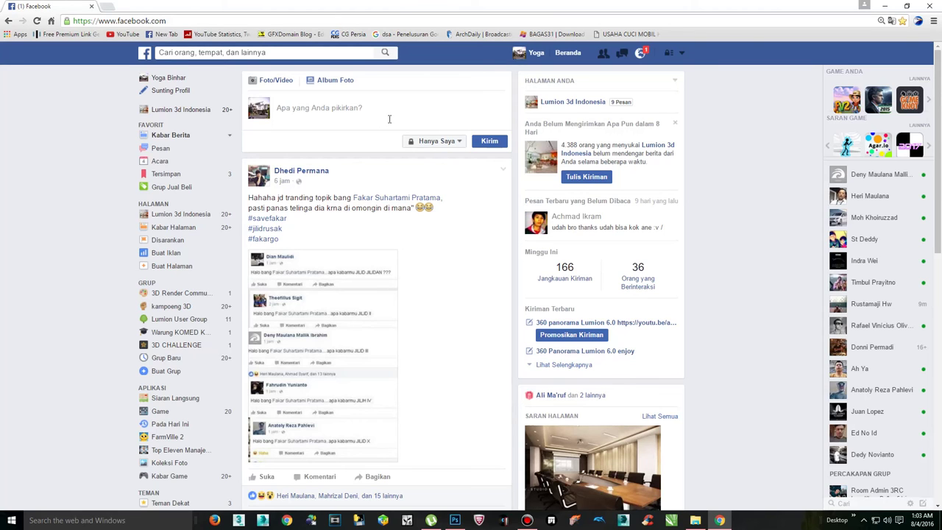
# Find the test video post on your profile and pan its 360 view around the pool
pyautogui.click(535, 53)
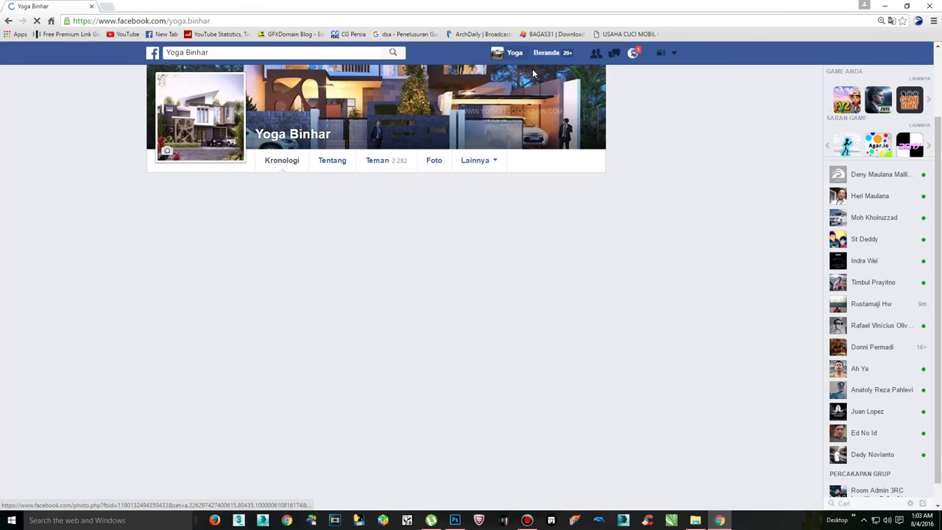
pyautogui.scroll(-1, 482, 182)
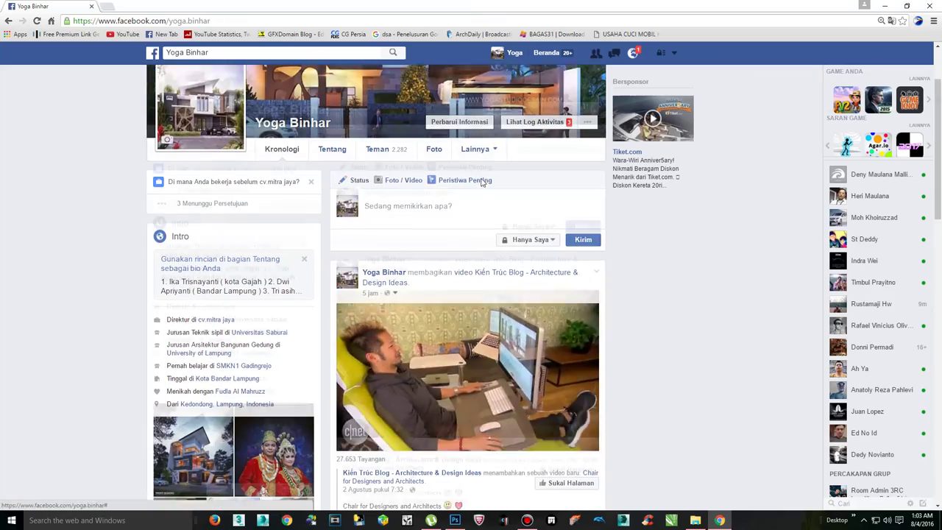
pyautogui.scroll(-1, 482, 183)
pyautogui.click(488, 171)
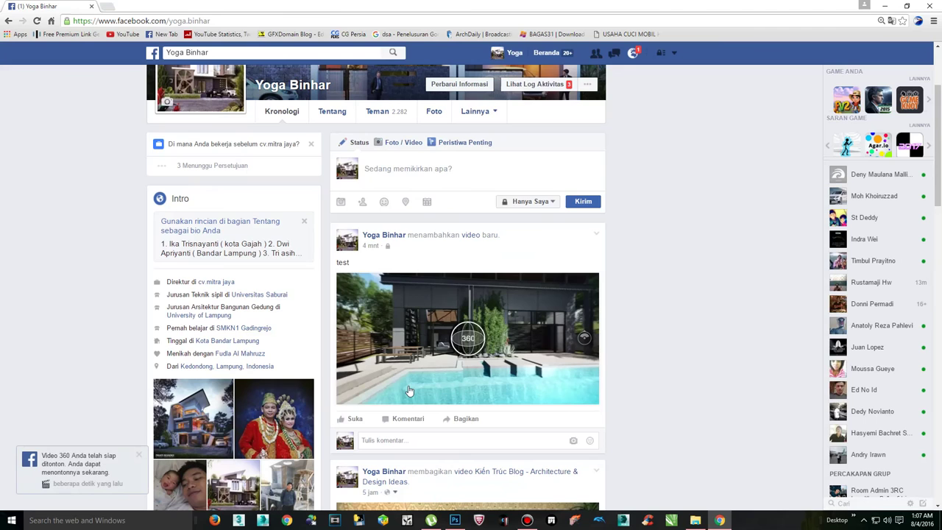
pyautogui.moveTo(501, 325)
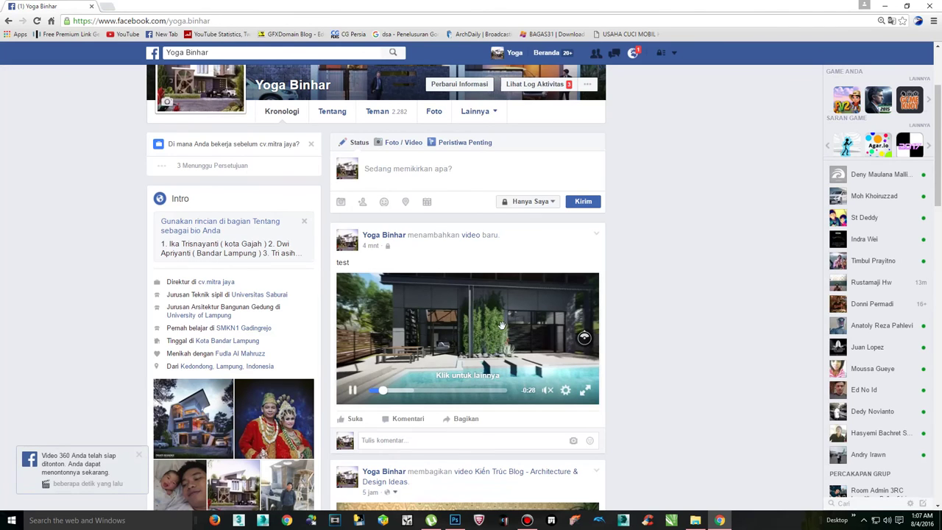
pyautogui.moveTo(446, 338)
pyautogui.mouseDown()
pyautogui.moveTo(485, 329)
pyautogui.moveTo(500, 341)
pyautogui.mouseUp()
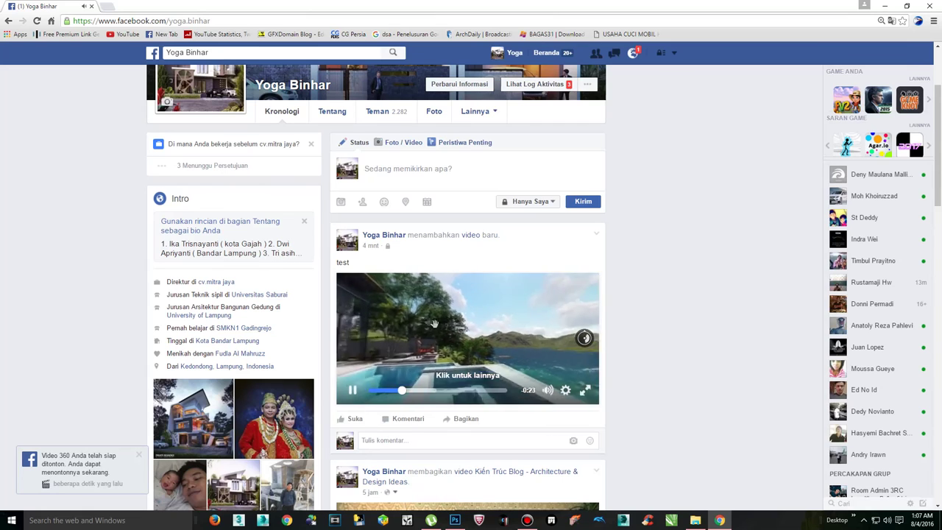
pyautogui.moveTo(500, 341)
pyautogui.mouseDown()
pyautogui.moveTo(383, 287)
pyautogui.moveTo(539, 333)
pyautogui.mouseUp()
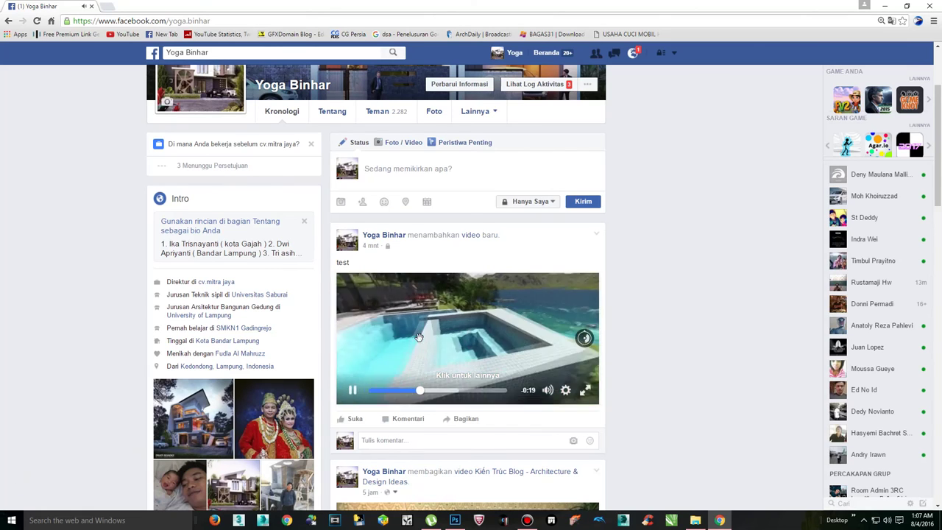
pyautogui.moveTo(540, 333)
pyautogui.mouseDown()
pyautogui.moveTo(344, 329)
pyautogui.moveTo(471, 336)
pyautogui.moveTo(405, 312)
pyautogui.moveTo(405, 319)
pyautogui.moveTo(510, 339)
pyautogui.mouseUp()
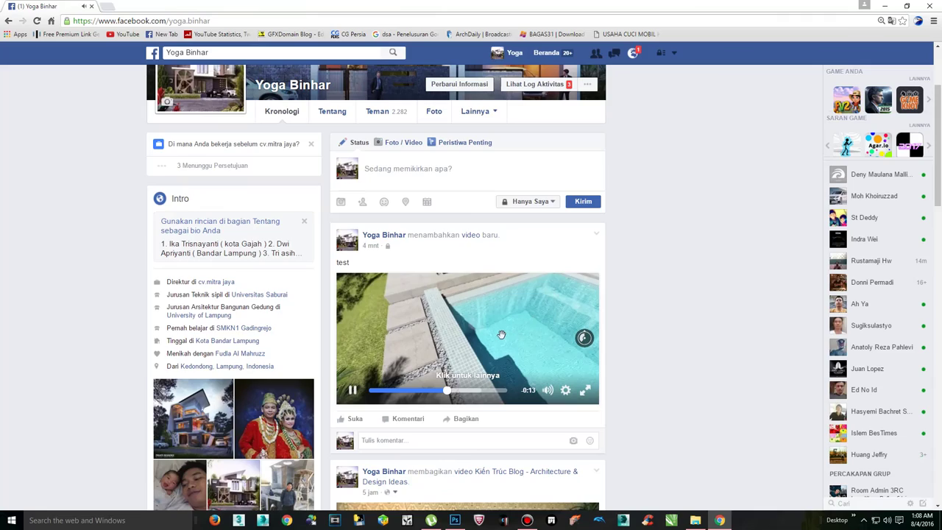
# Zoom the page in, look around in the full video viewer, restore zoom, and minimize the windows
pyautogui.hotkey('ctrl', '+')
pyautogui.hotkey('ctrl', '+')
pyautogui.hotkey('ctrl', '+')
pyautogui.hotkey('ctrl', '+')
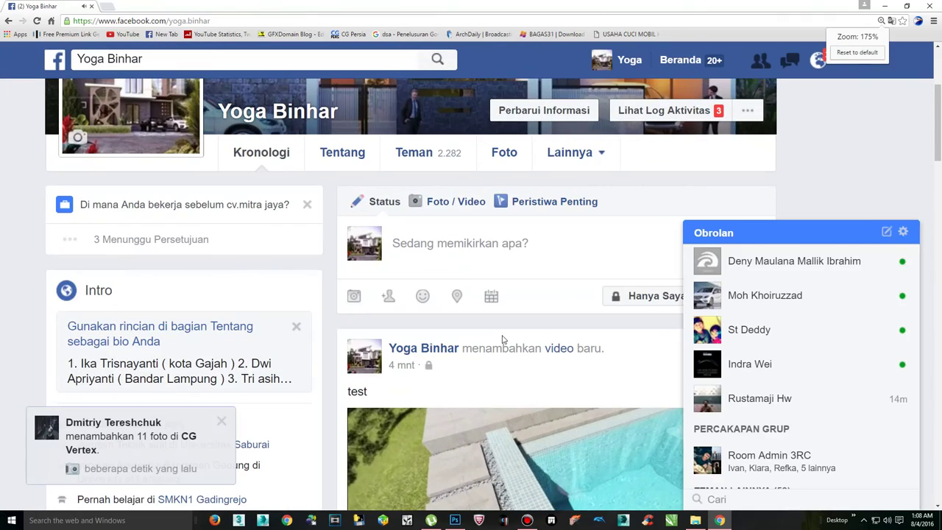
pyautogui.scroll(-1, 626, 404)
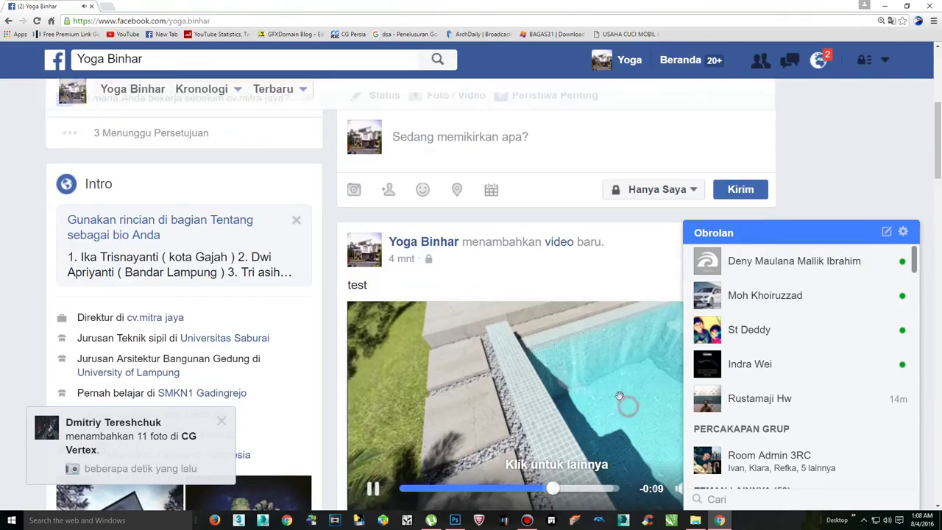
pyautogui.click(624, 404)
pyautogui.moveTo(492, 238)
pyautogui.mouseDown()
pyautogui.moveTo(415, 225)
pyautogui.moveTo(496, 238)
pyautogui.moveTo(462, 237)
pyautogui.mouseUp()
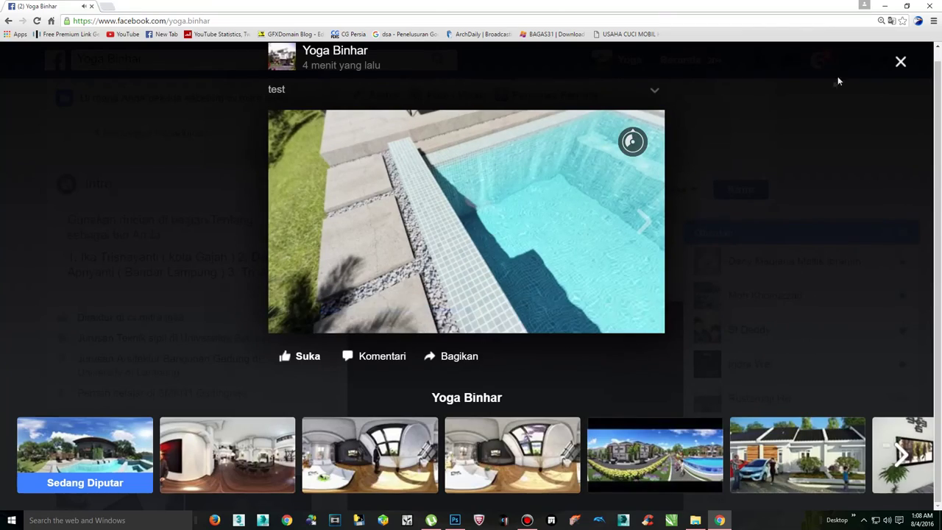
pyautogui.click(900, 64)
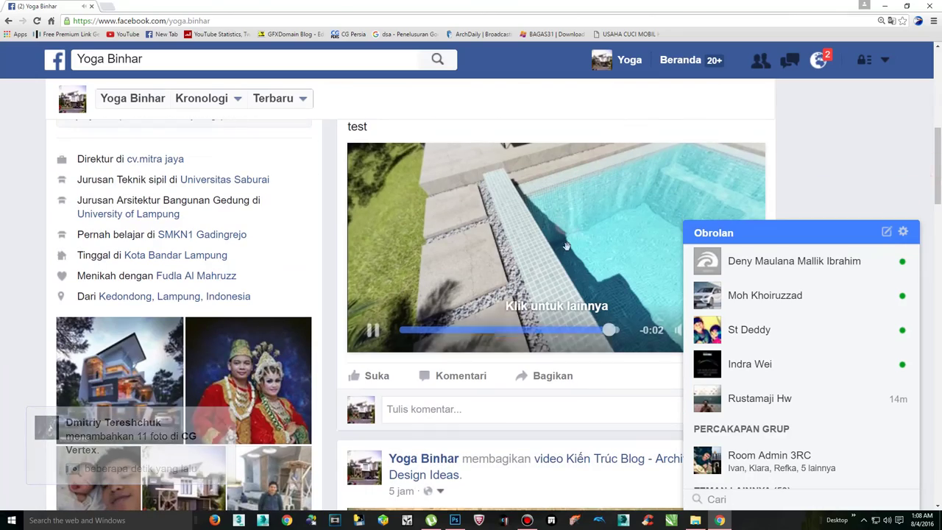
pyautogui.hotkey('ctrl', '-')
pyautogui.hotkey('ctrl', '-')
pyautogui.hotkey('ctrl', '-')
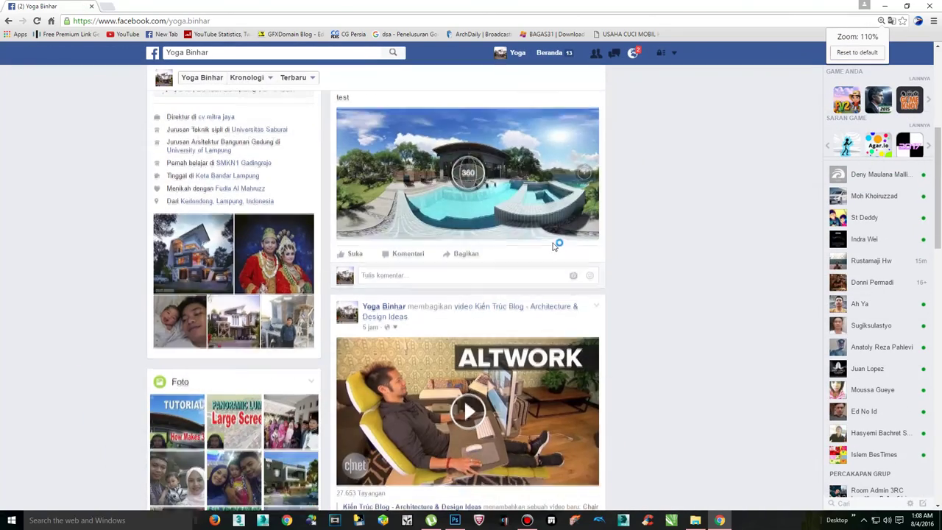
pyautogui.hotkey('ctrl', '-')
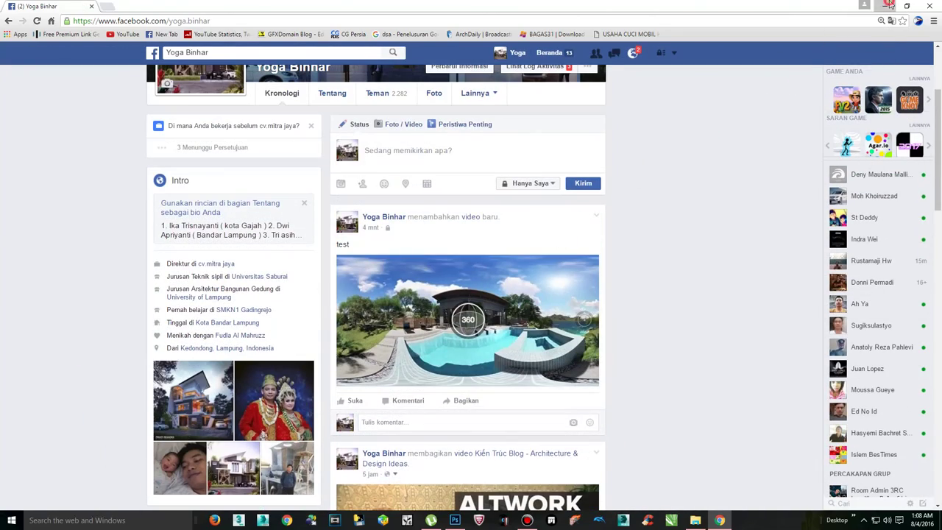
pyautogui.click(885, 6)
pyautogui.click(889, 4)
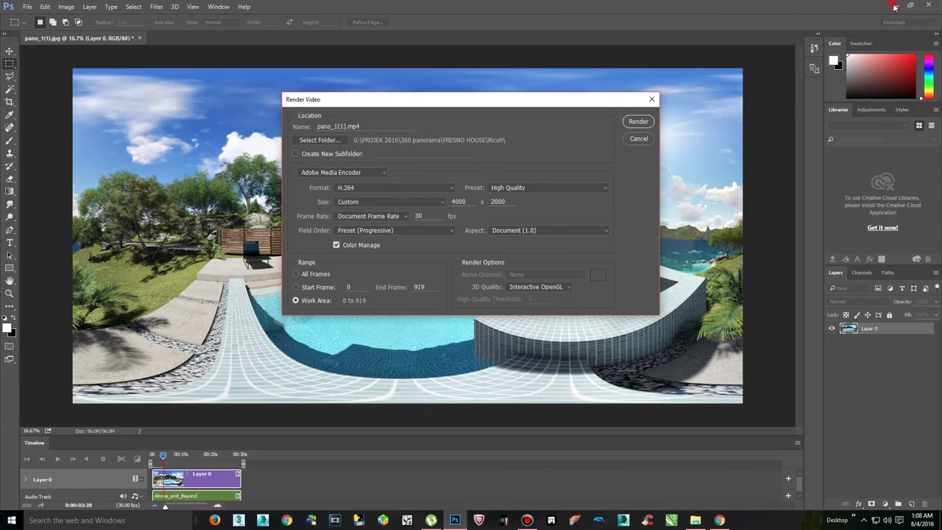
# Cancel the Render Video dialog and minimize Photoshop
pyautogui.click(643, 142)
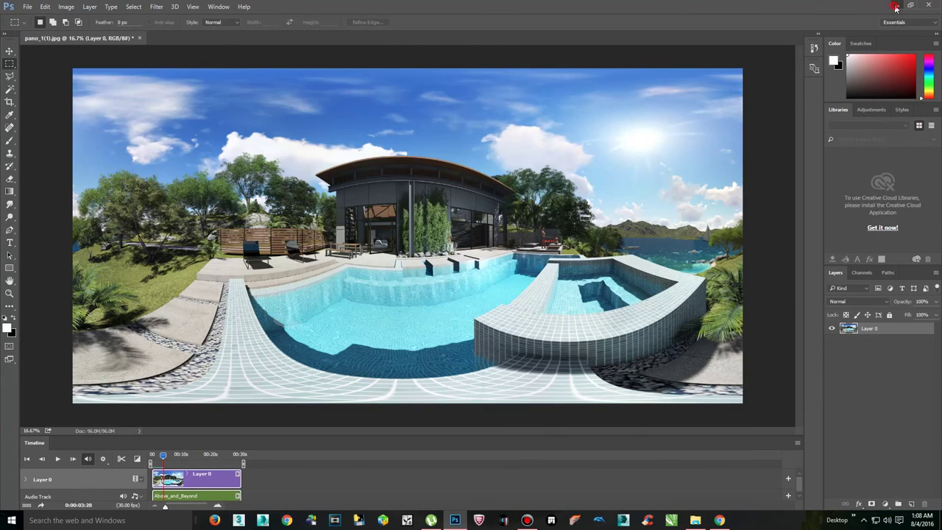
pyautogui.click(893, 6)
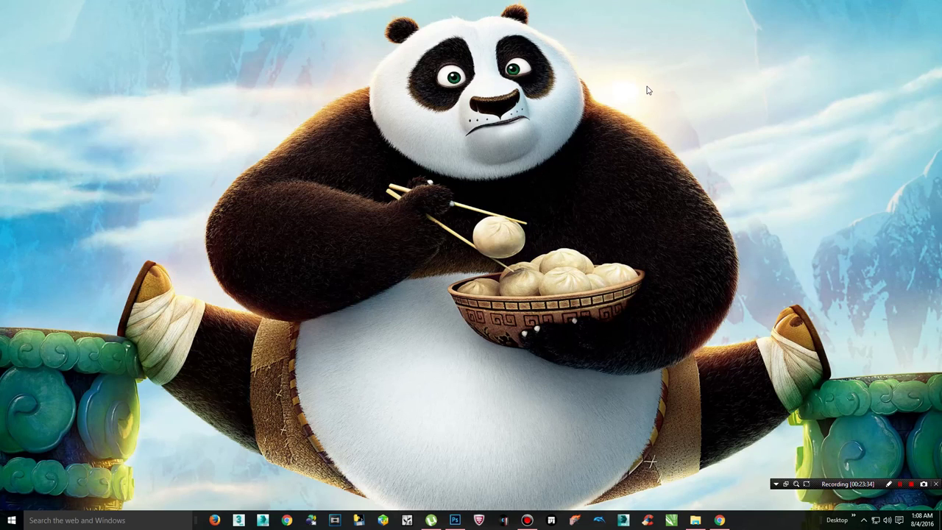